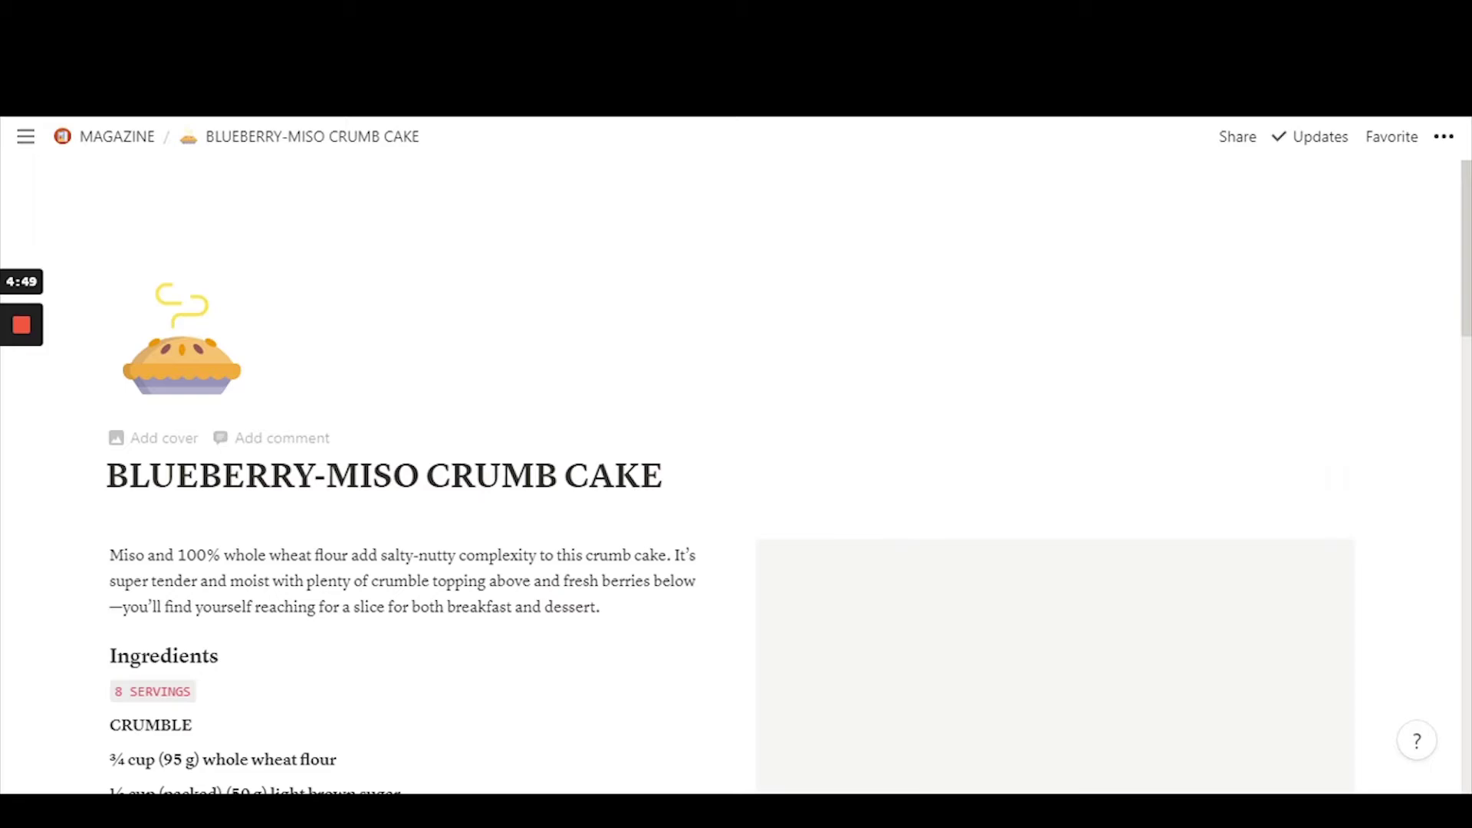
Step: Look over the Blueberry-Miso Crumb Cake page and check its icon choices
scroll(1054, 537, "down", 3)
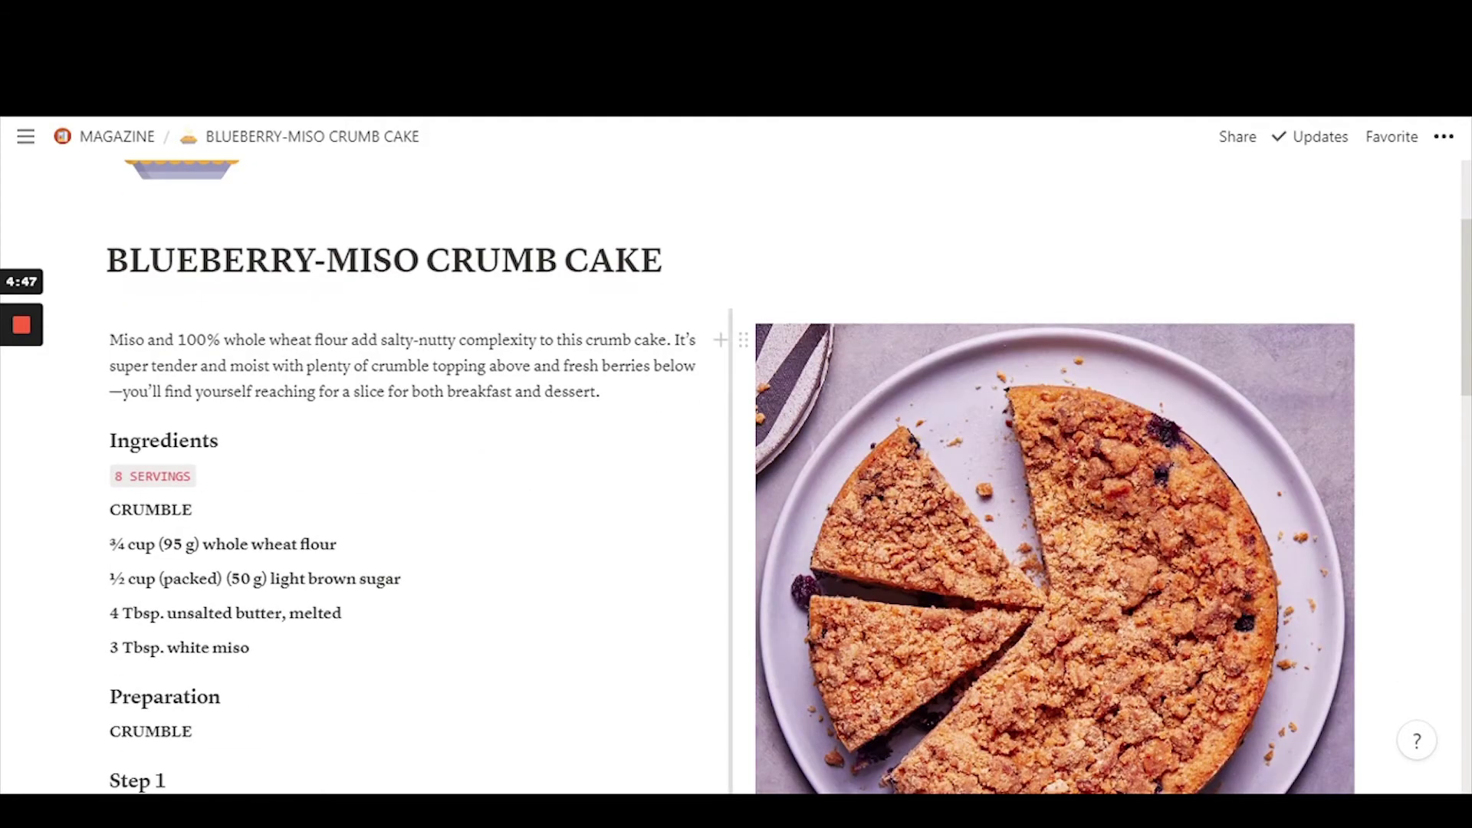
scroll(383, 261, "up", 3)
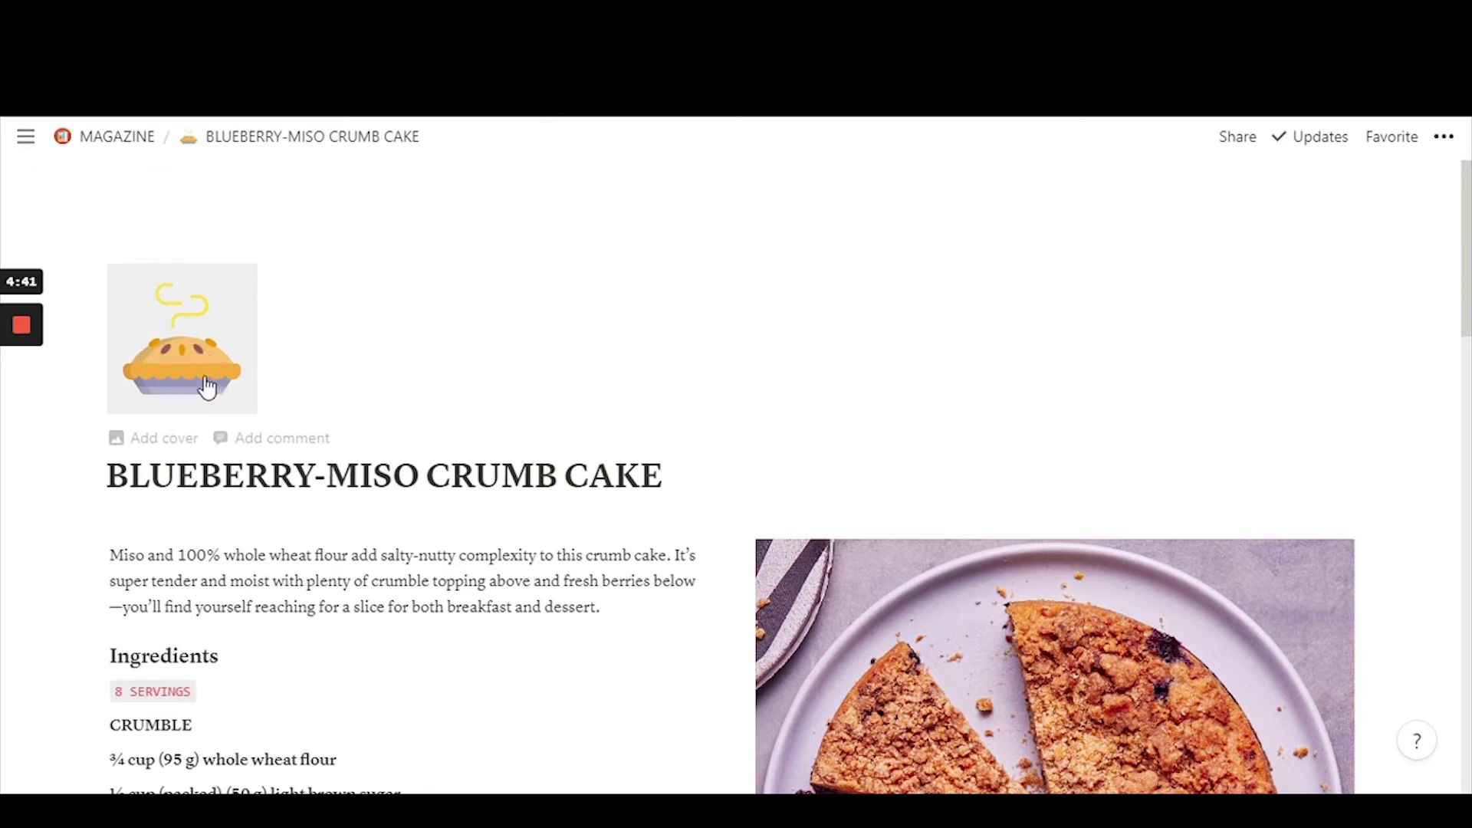
left_click(198, 348)
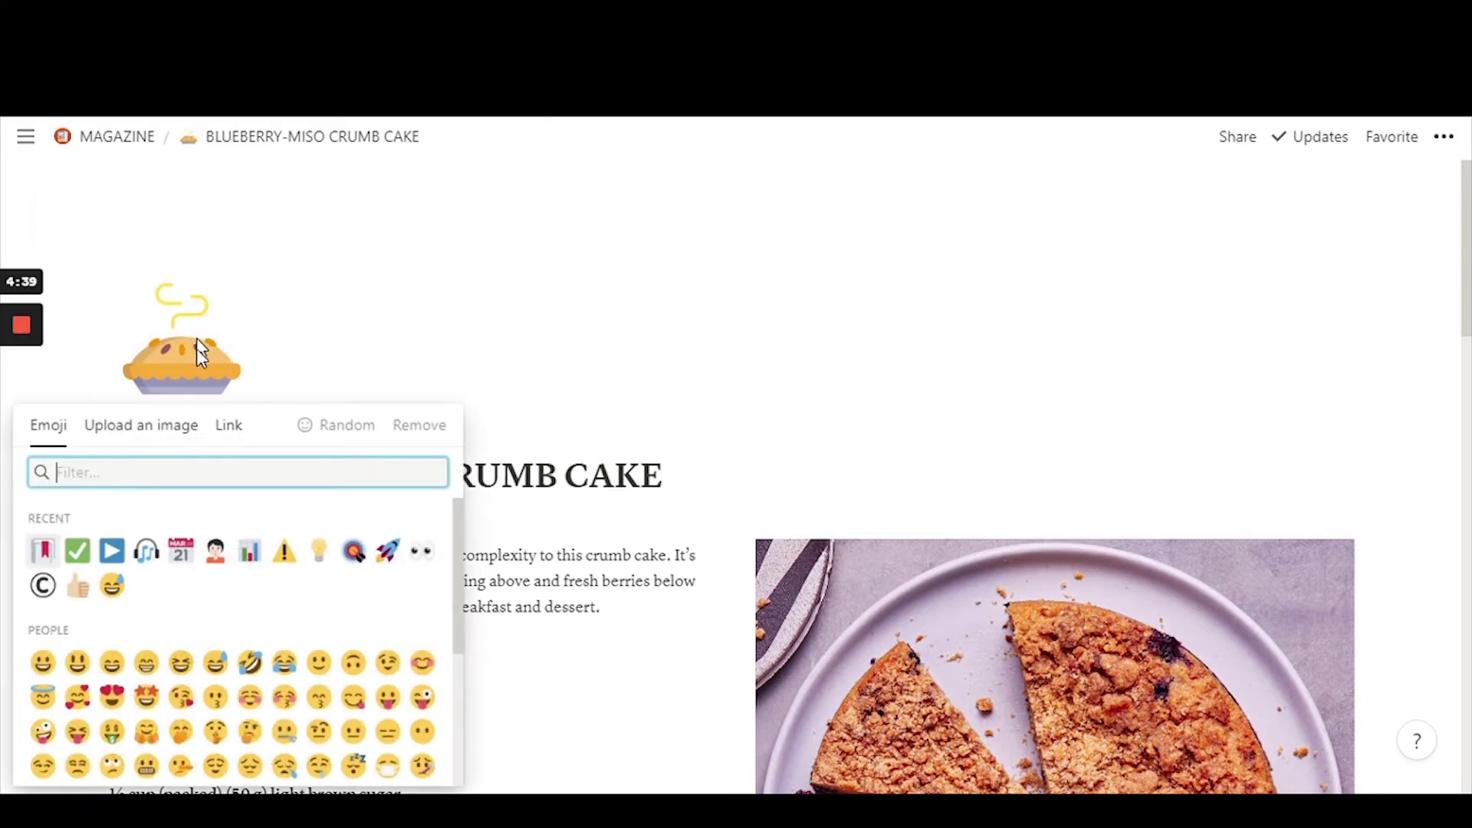
left_click(147, 367)
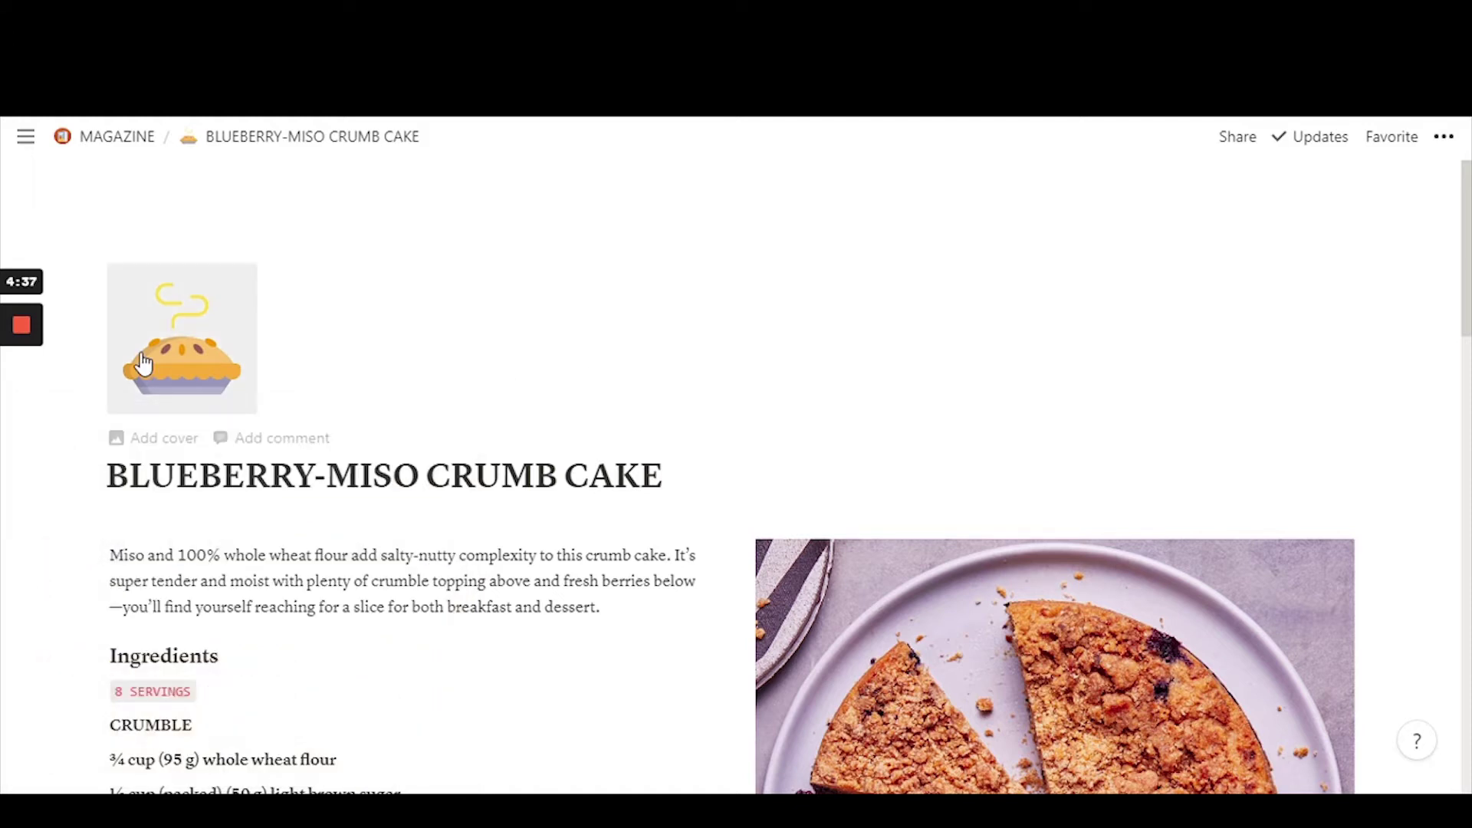
Step: Browse the emoji available as the recipe page's icon
left_click(183, 347)
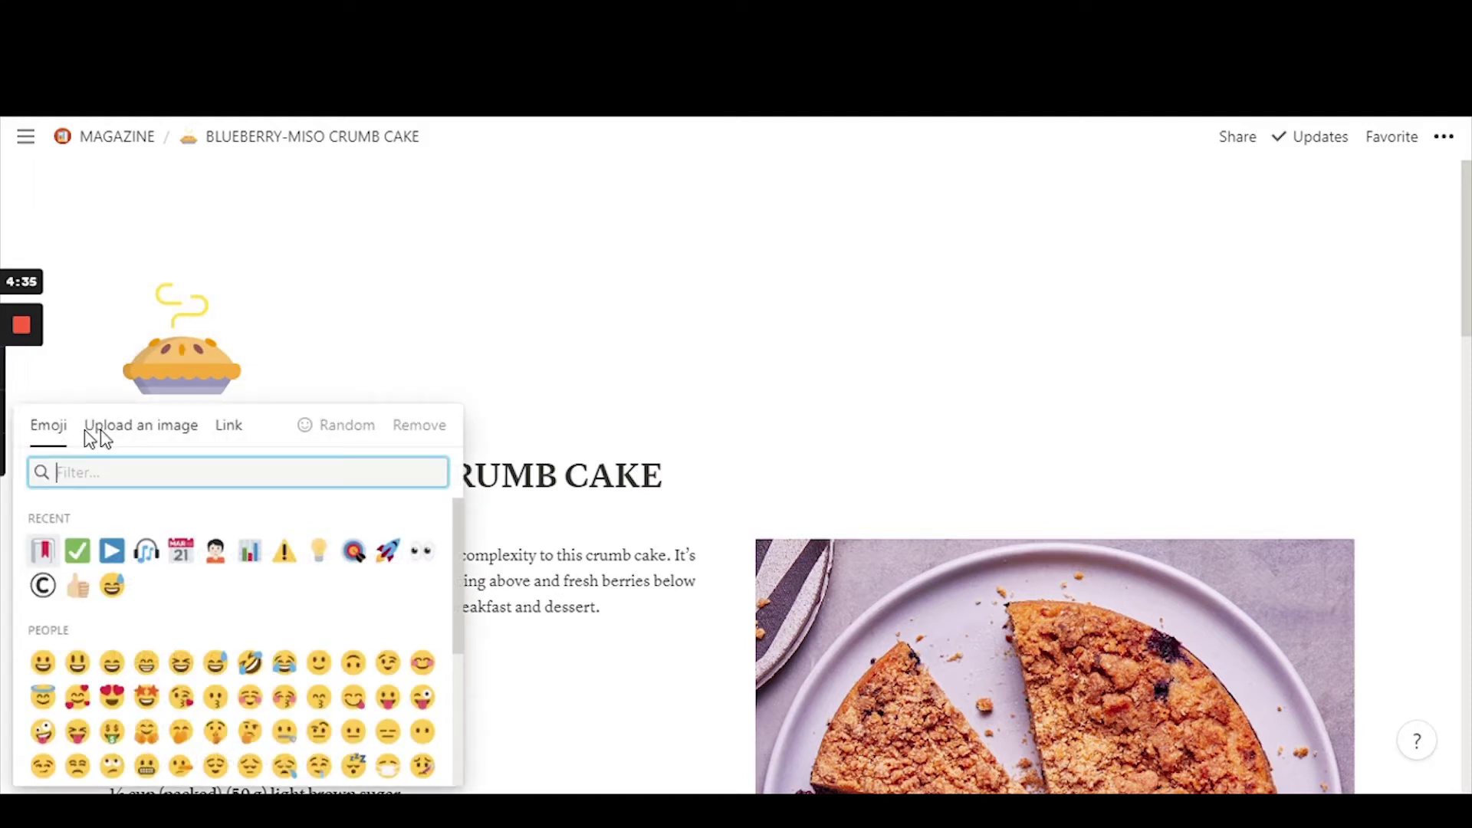
scroll(284, 529, "down", 3)
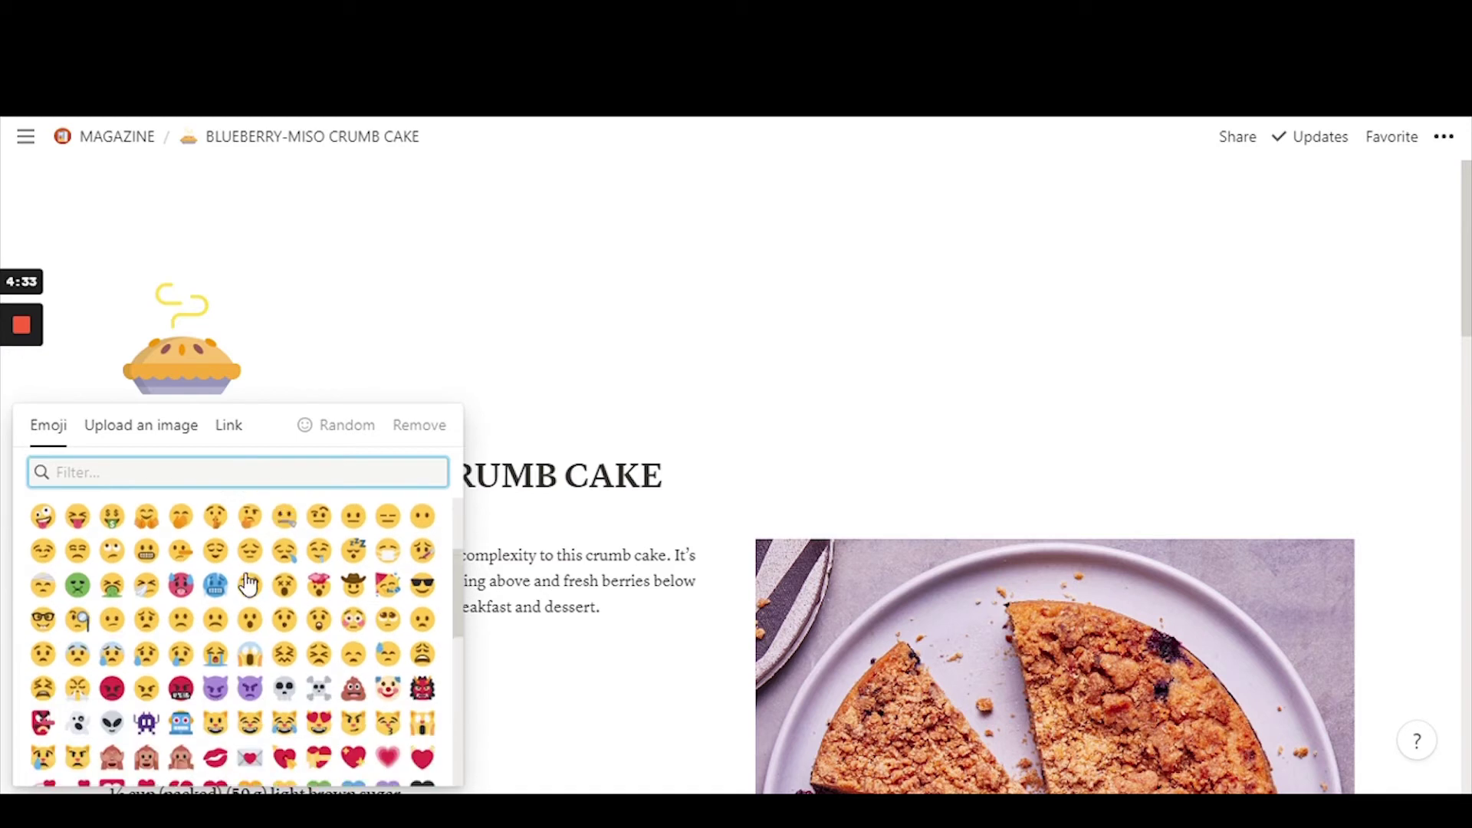
scroll(263, 568, "up", 3)
scroll(246, 654, "down", 10)
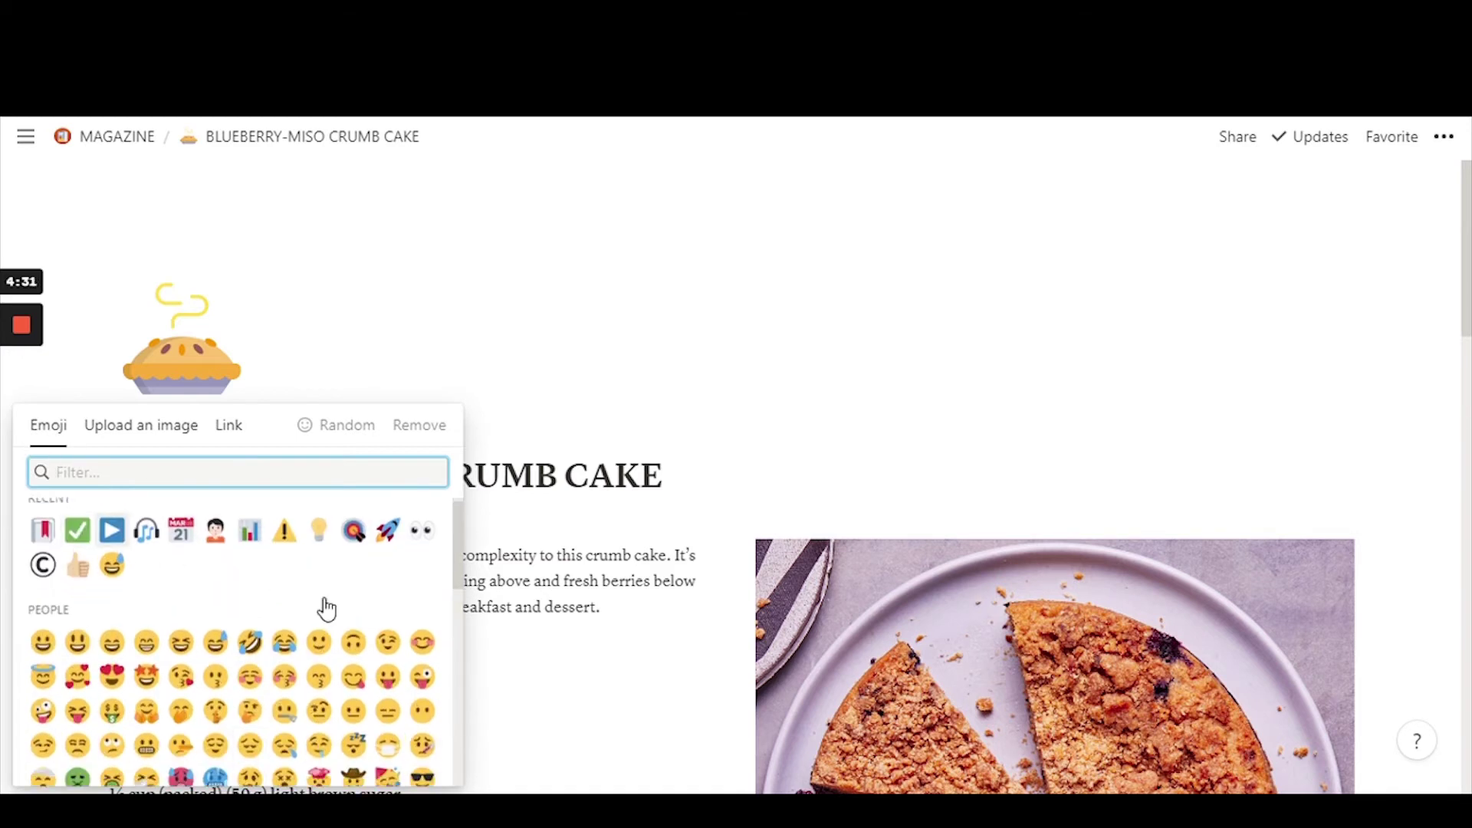
scroll(212, 684, "down", 3)
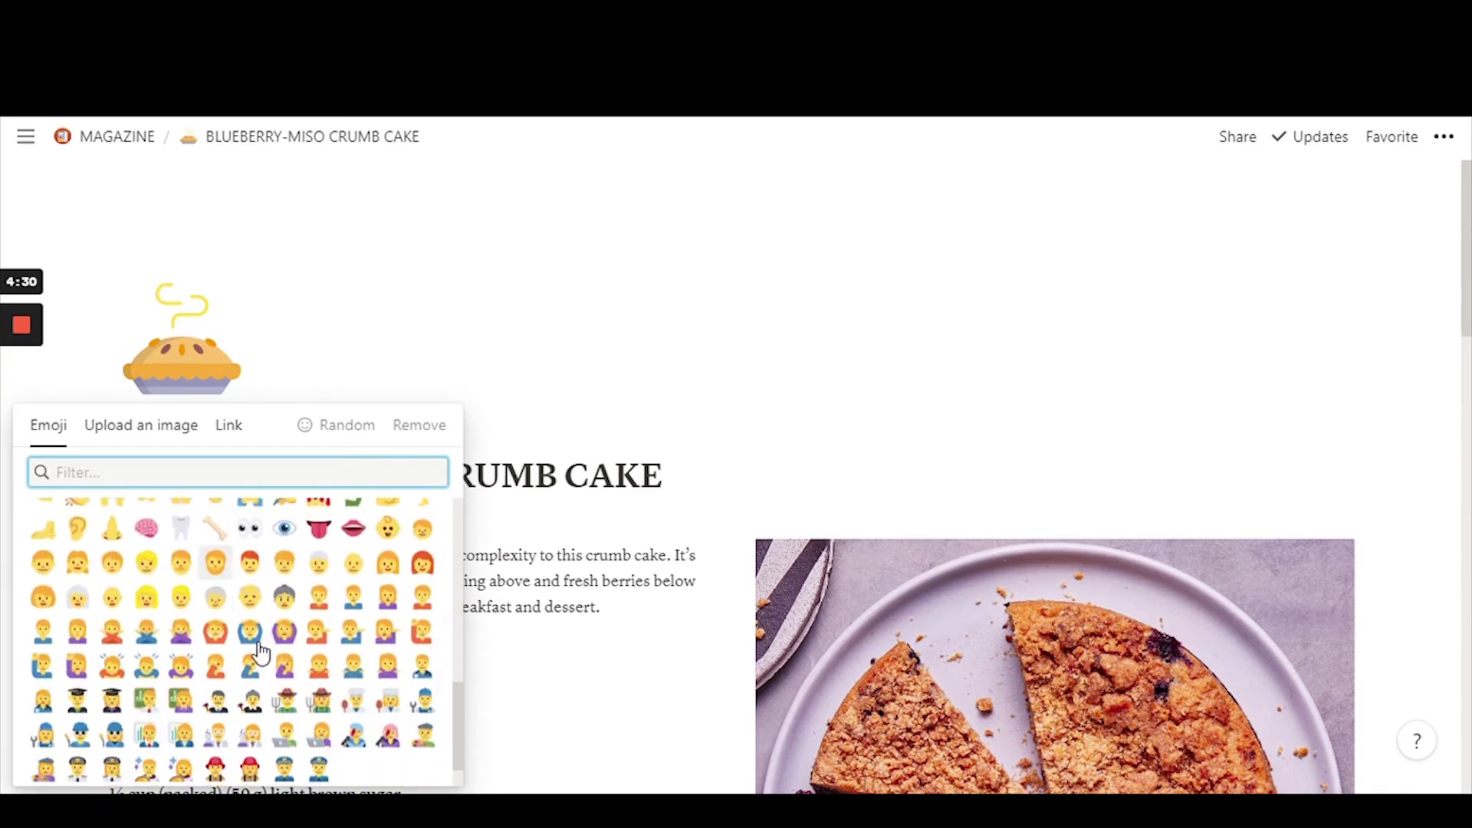
scroll(228, 722, "up", 10)
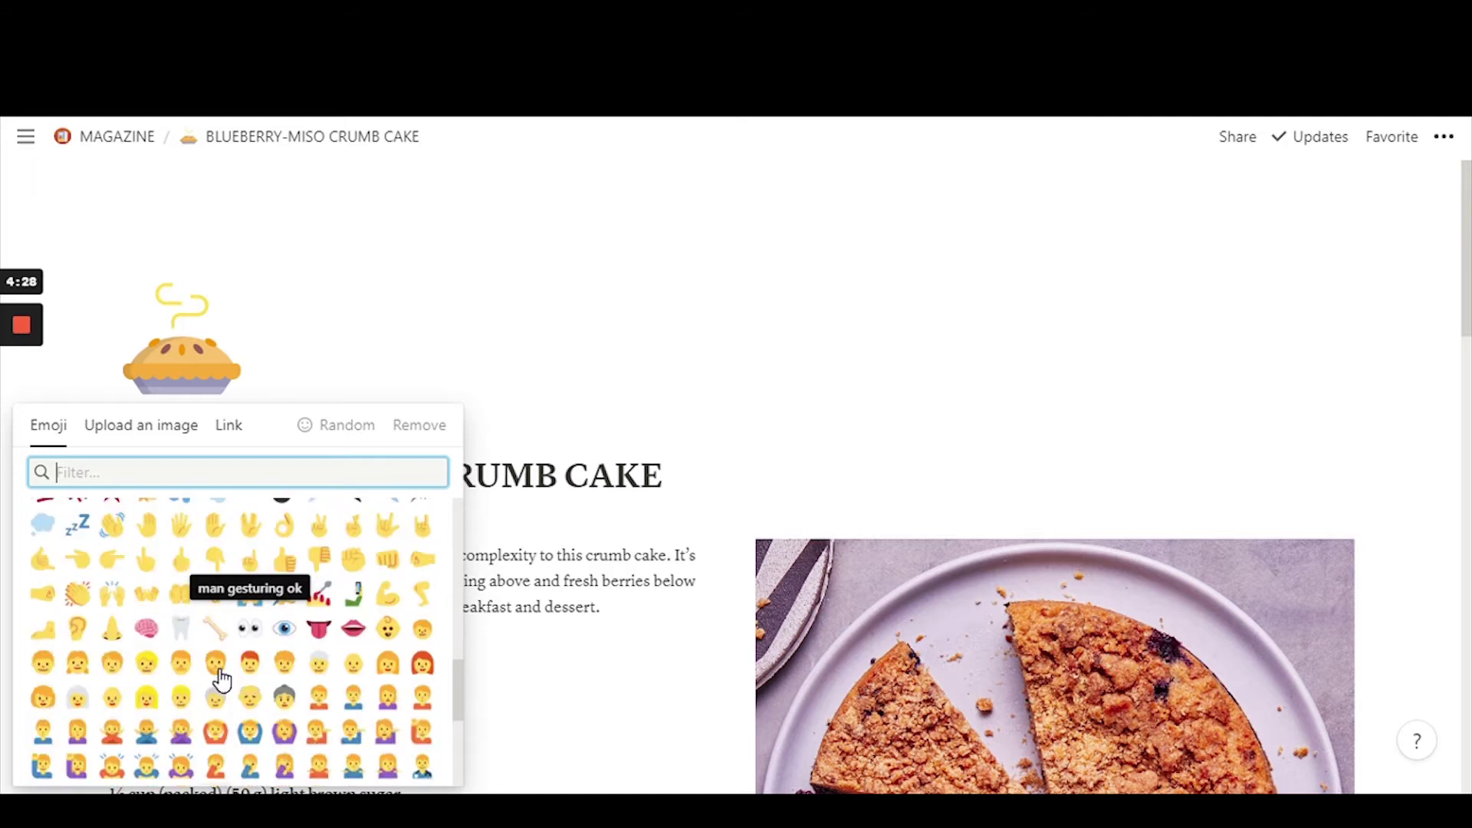
scroll(327, 660, "up", 4)
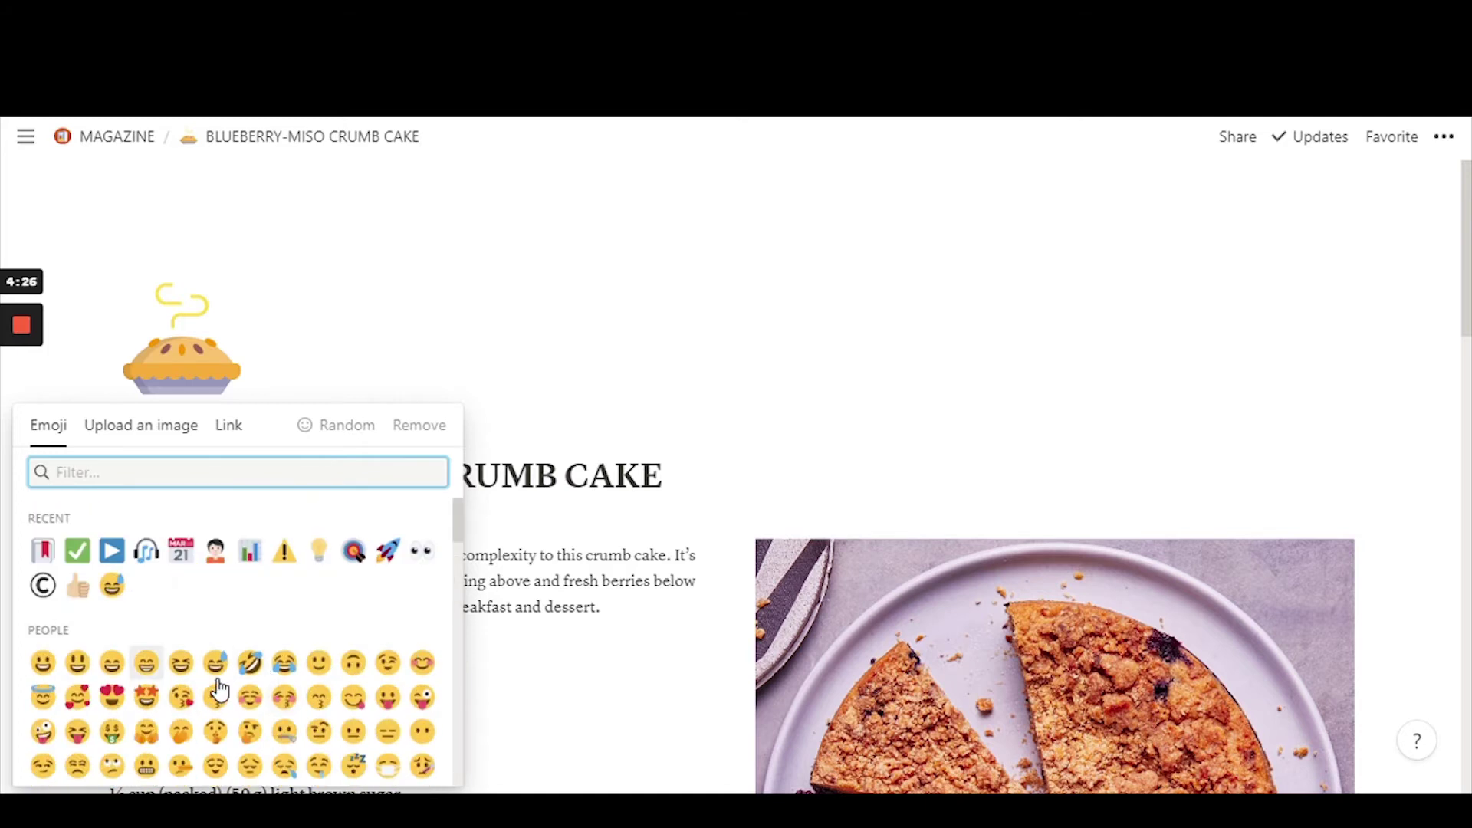
scroll(219, 694, "down", 10)
scroll(225, 703, "down", 8)
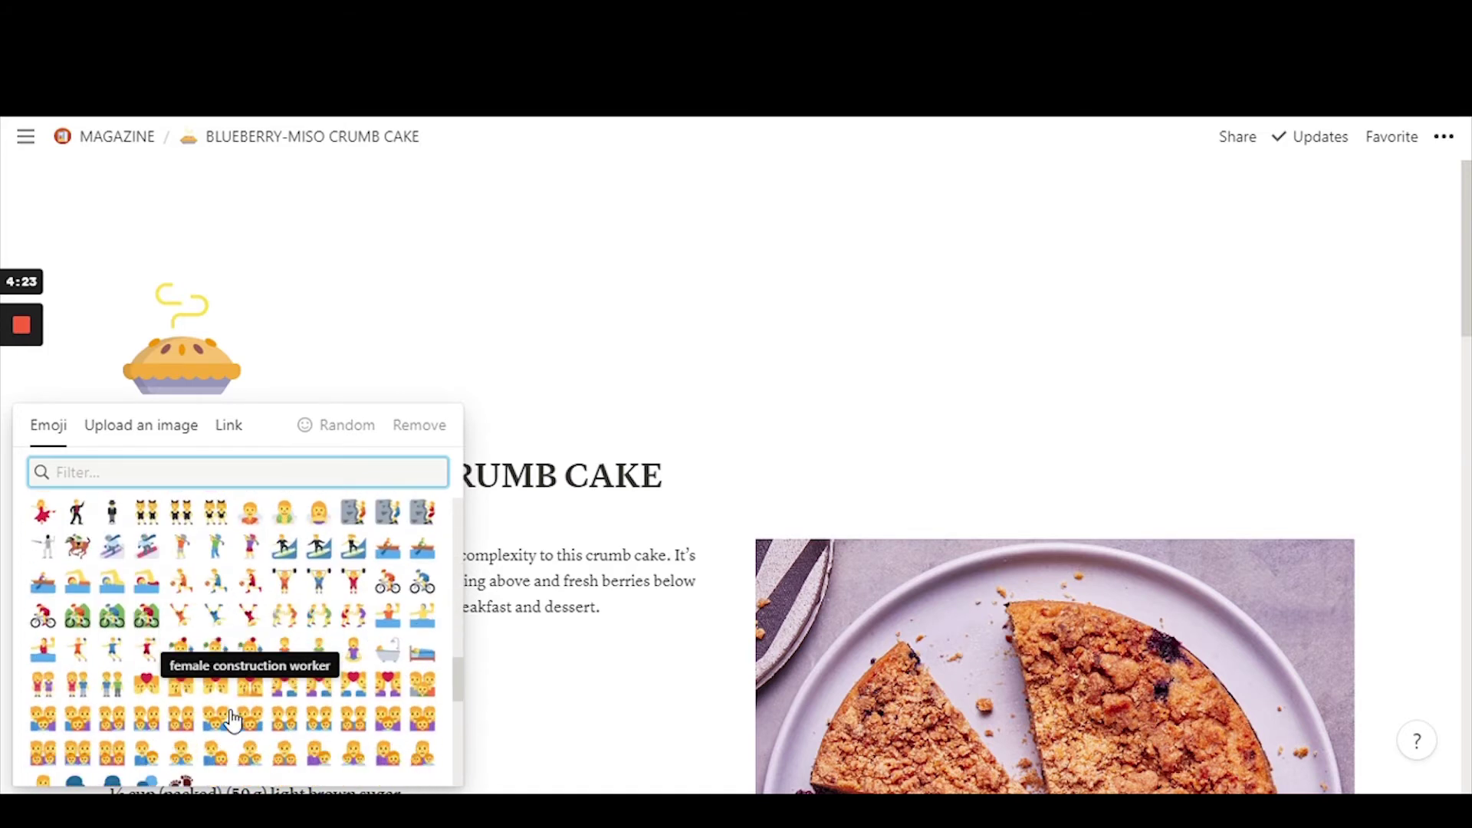
scroll(232, 721, "up", 3)
scroll(233, 721, "up", 15)
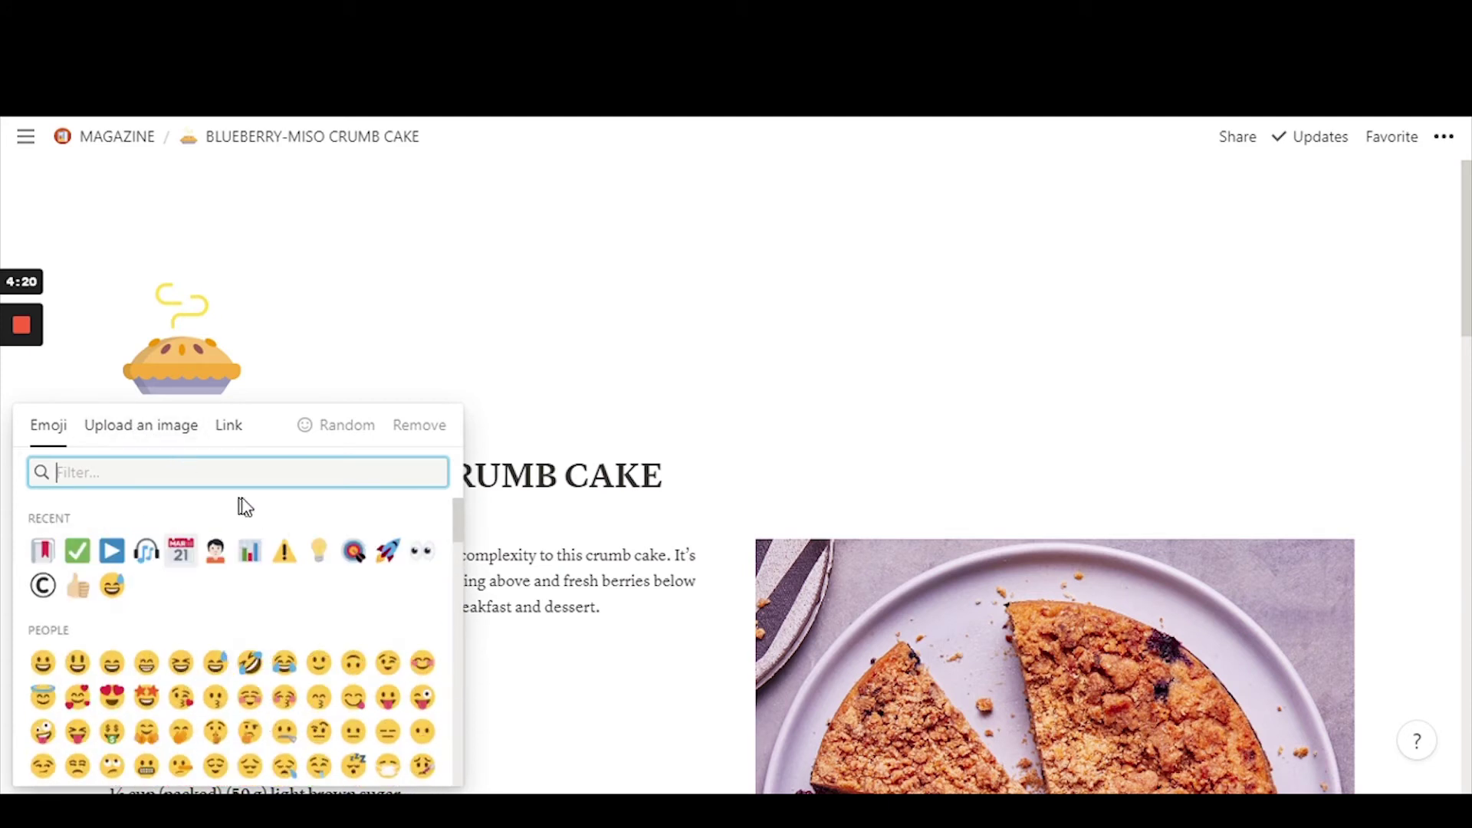
Step: Examine the image upload and image link options for the page icon, including the recommended size
left_click(145, 430)
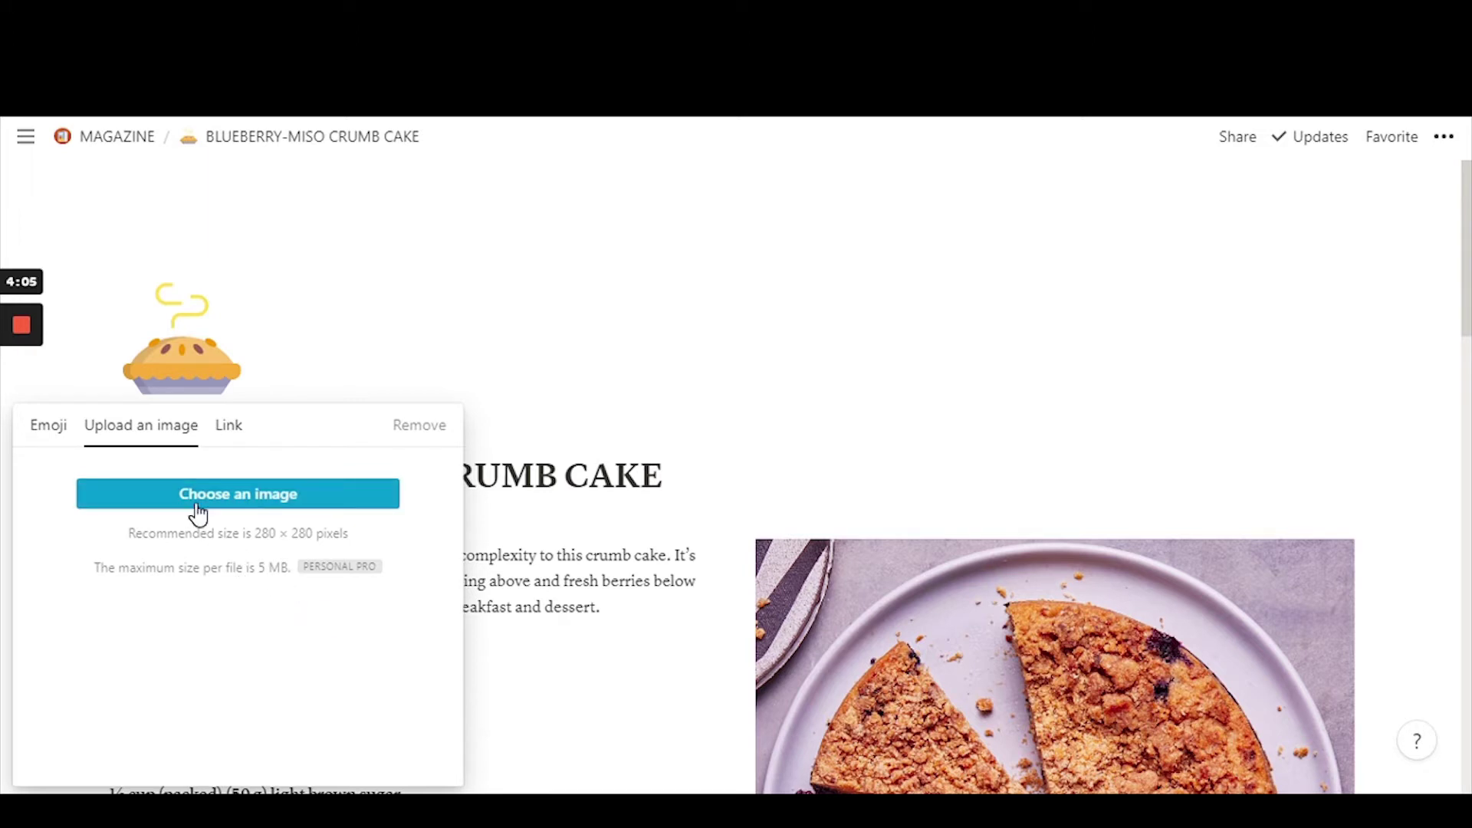
left_click(233, 435)
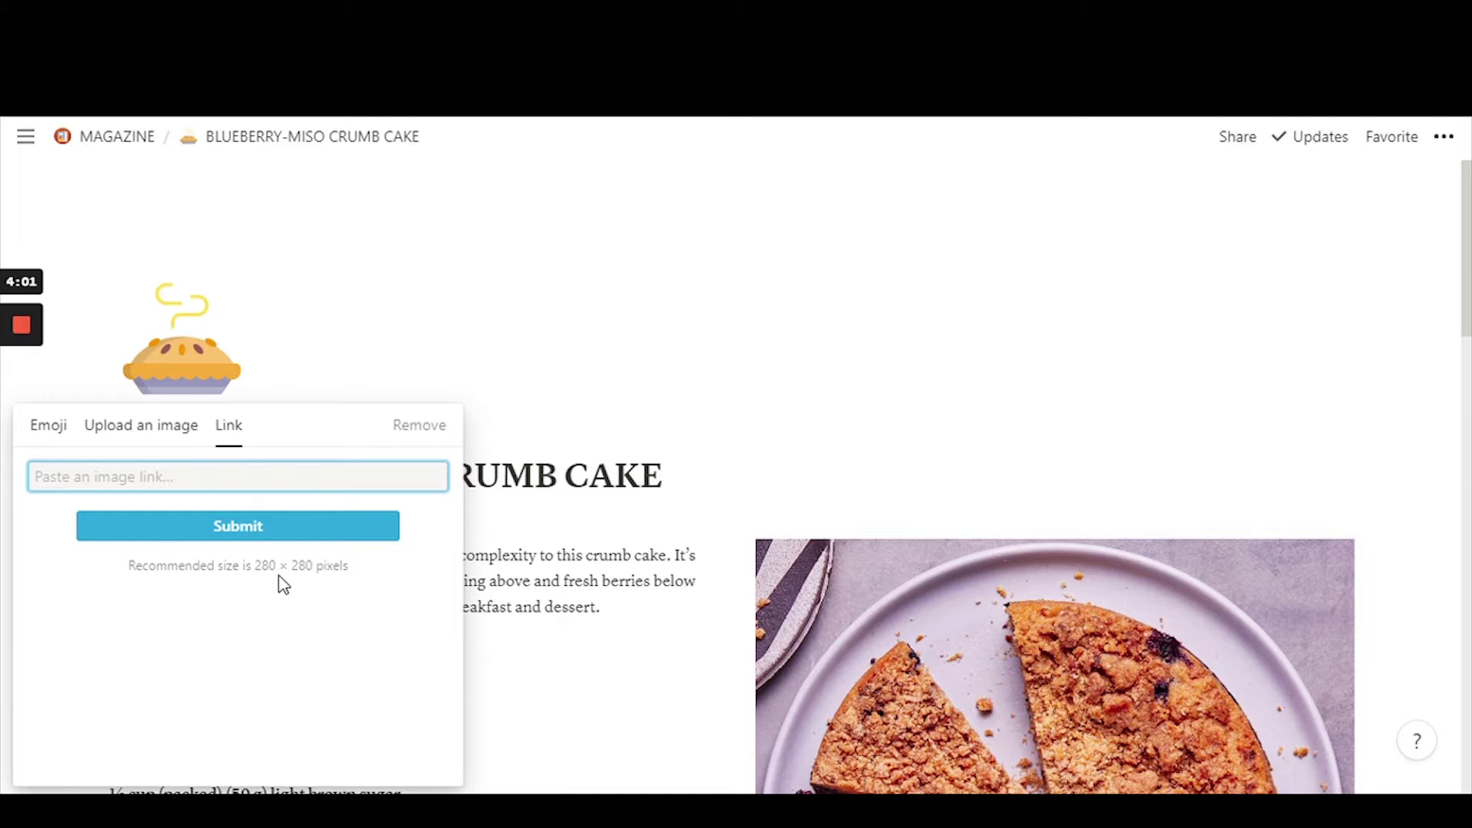
left_click(161, 436)
key("Escape")
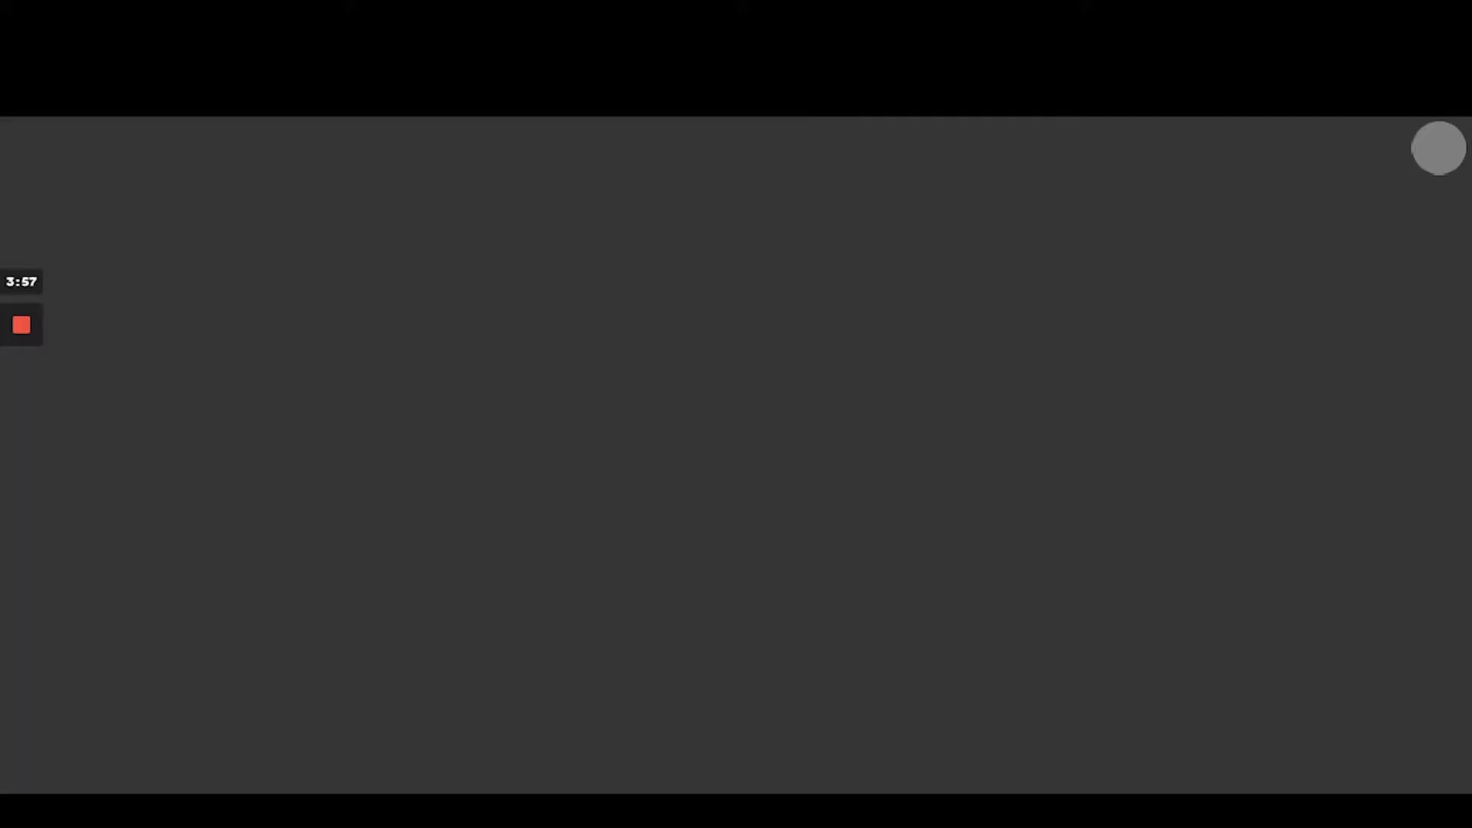
Step: Open the Flaticon website and look through its trending icon packs
type("fl")
key("Return")
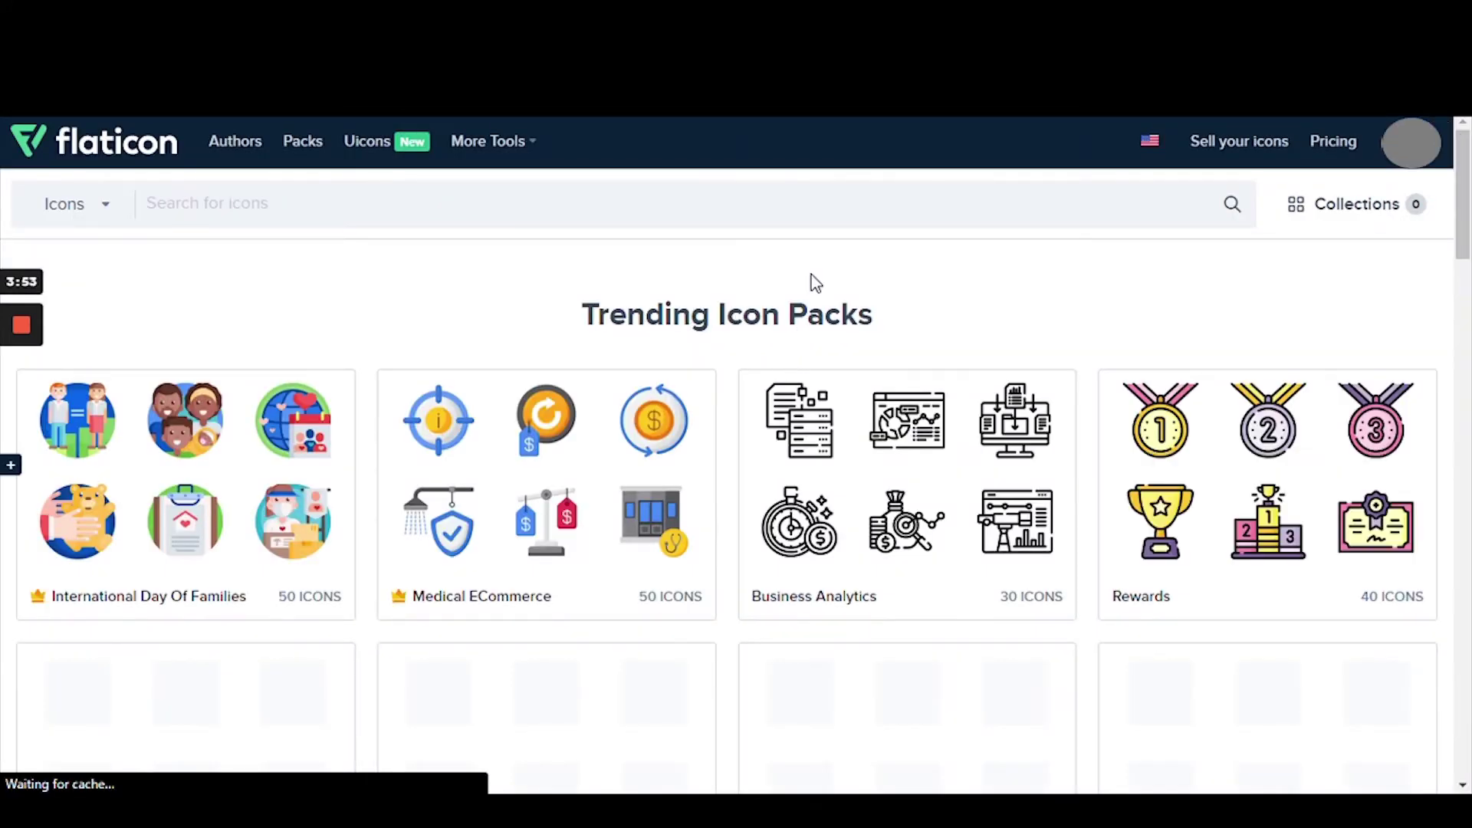
scroll(762, 355, "down", 1)
scroll(723, 388, "down", 4)
scroll(721, 397, "down", 4)
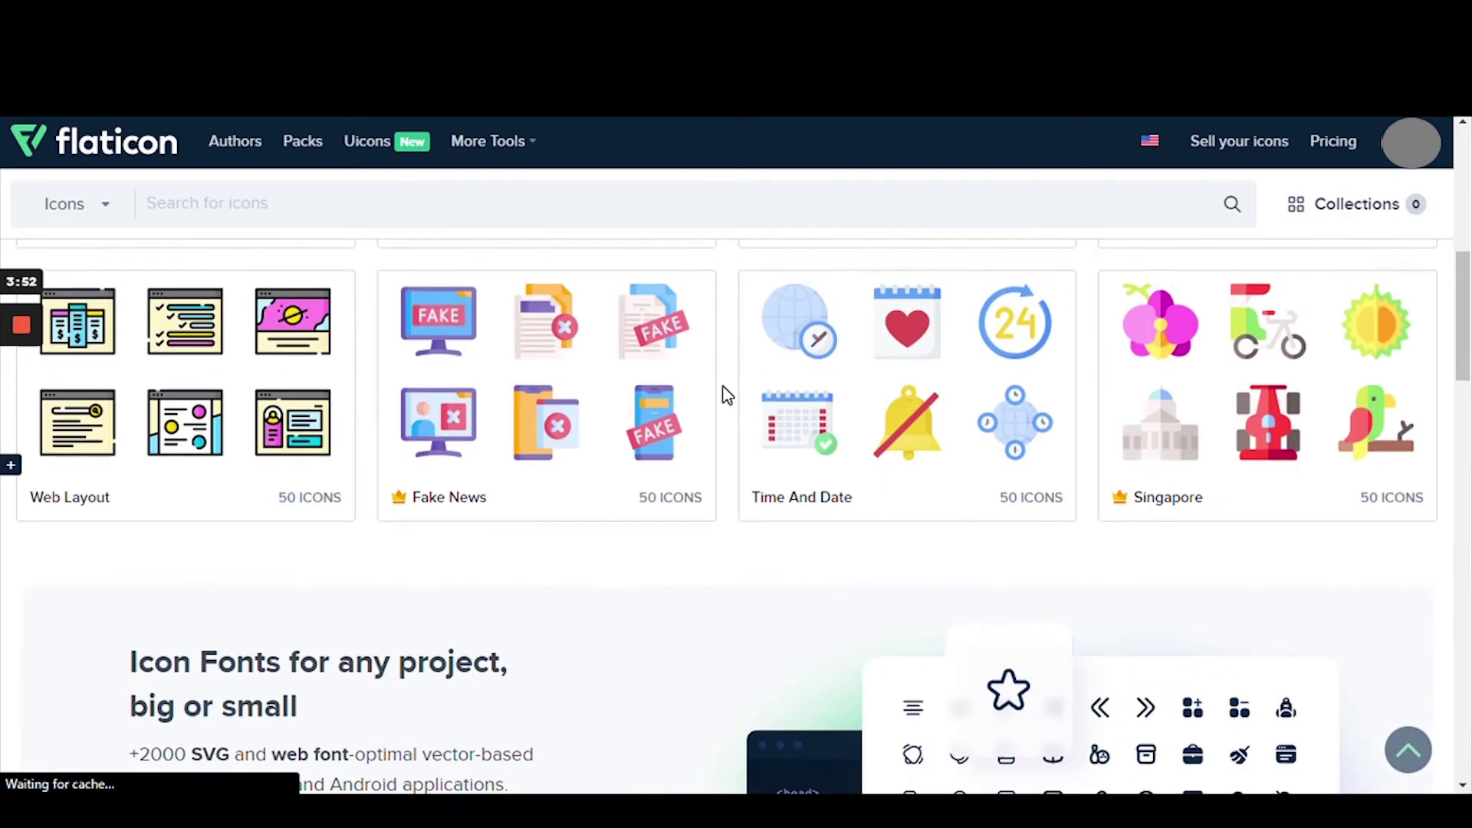
scroll(727, 395, "up", 7)
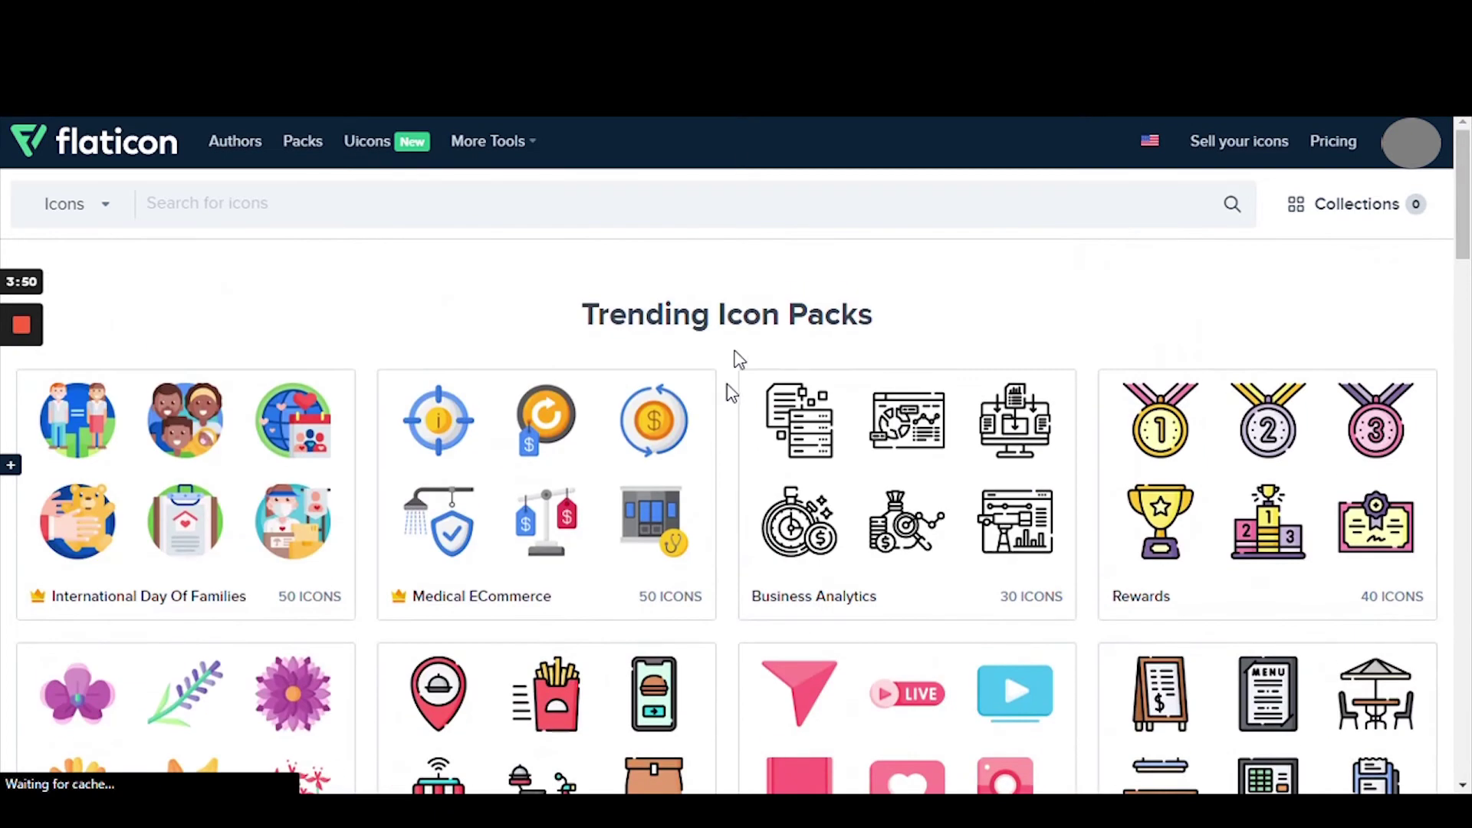
key("alt+Tab")
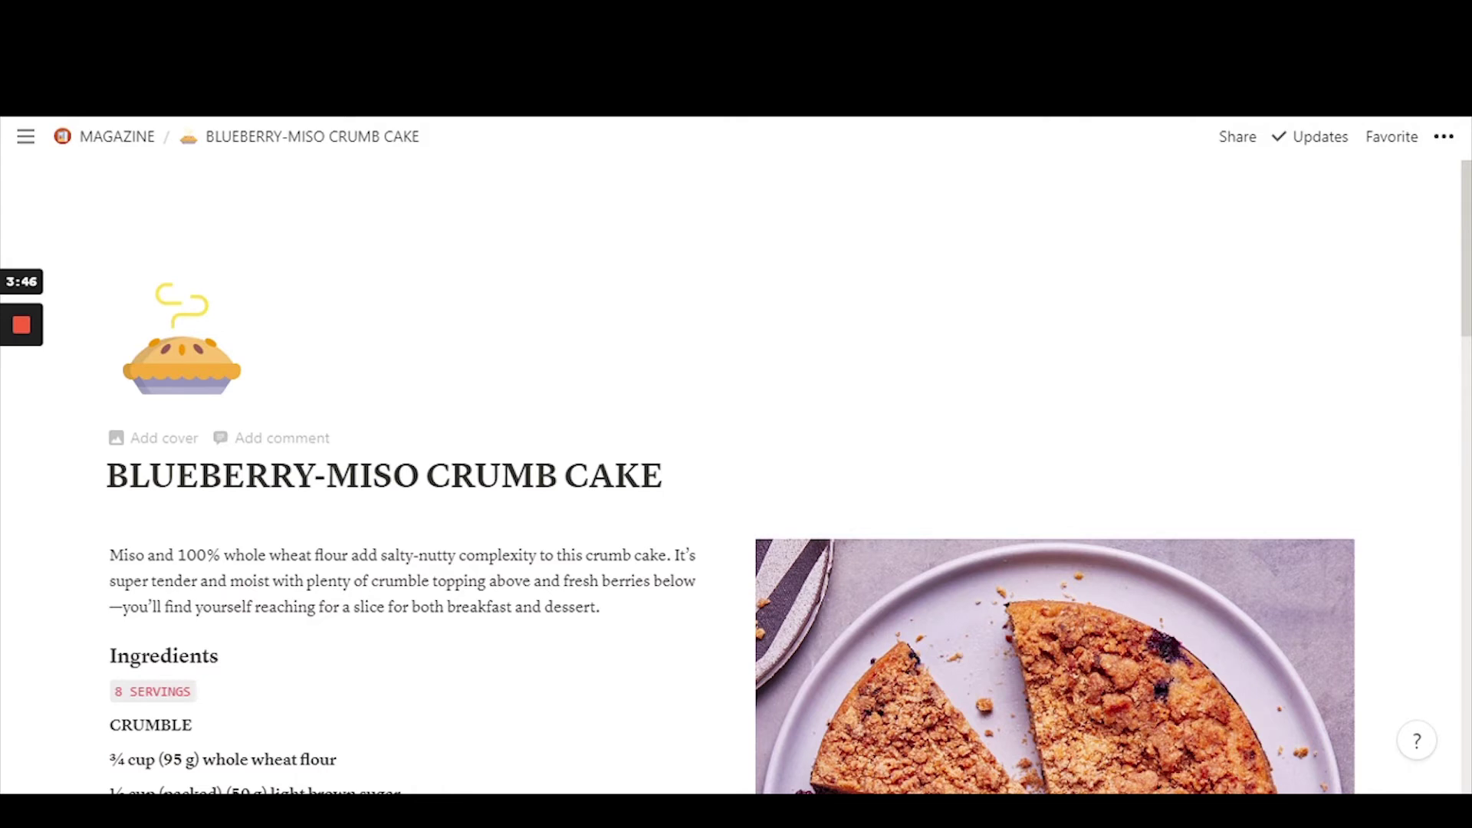
double_click(1338, 479)
left_click(1338, 479)
key("alt+Tab")
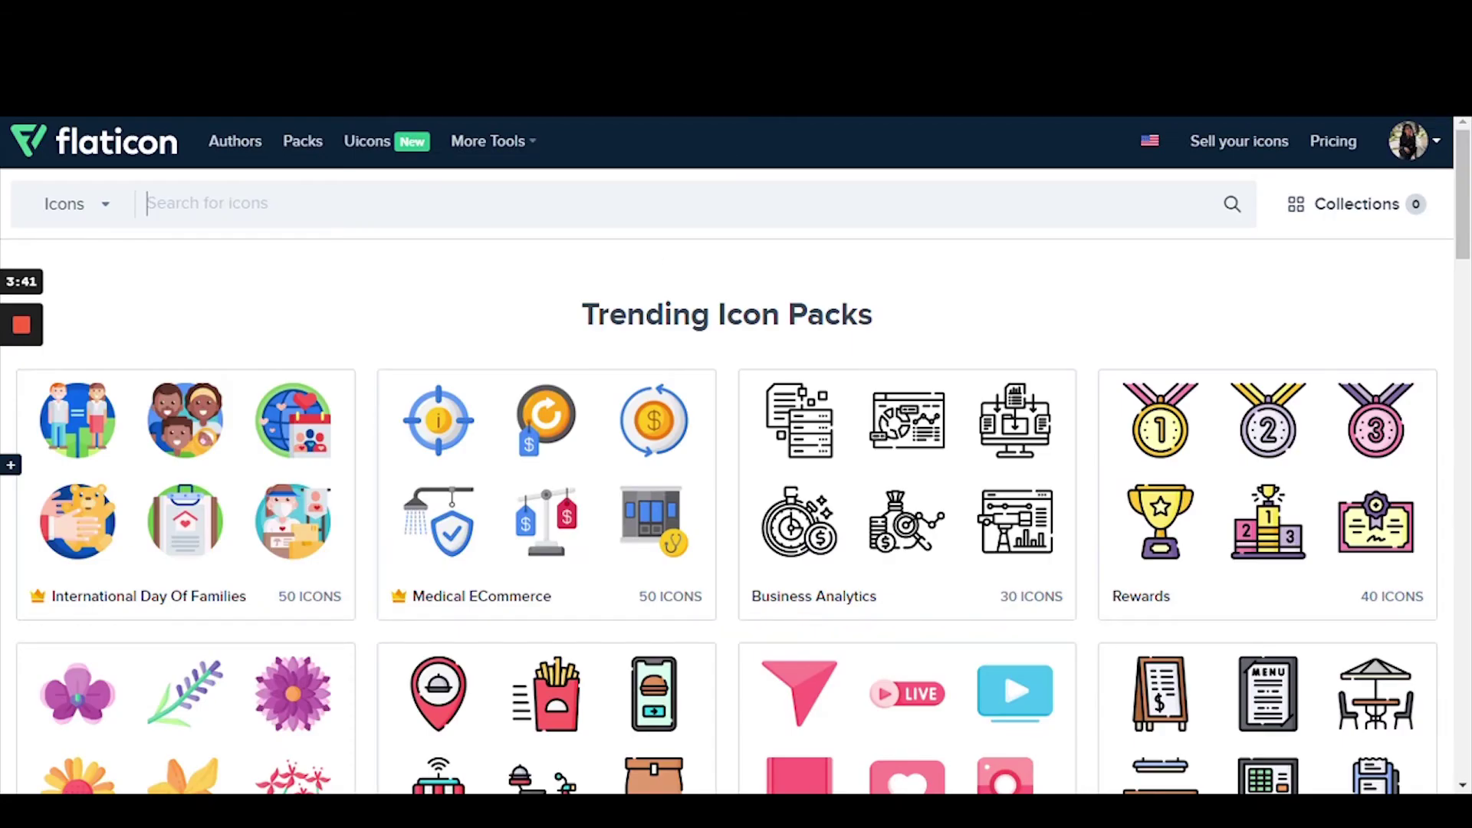
key("alt+Tab")
scroll(1338, 460, "down", 5)
scroll(1338, 460, "up", 5)
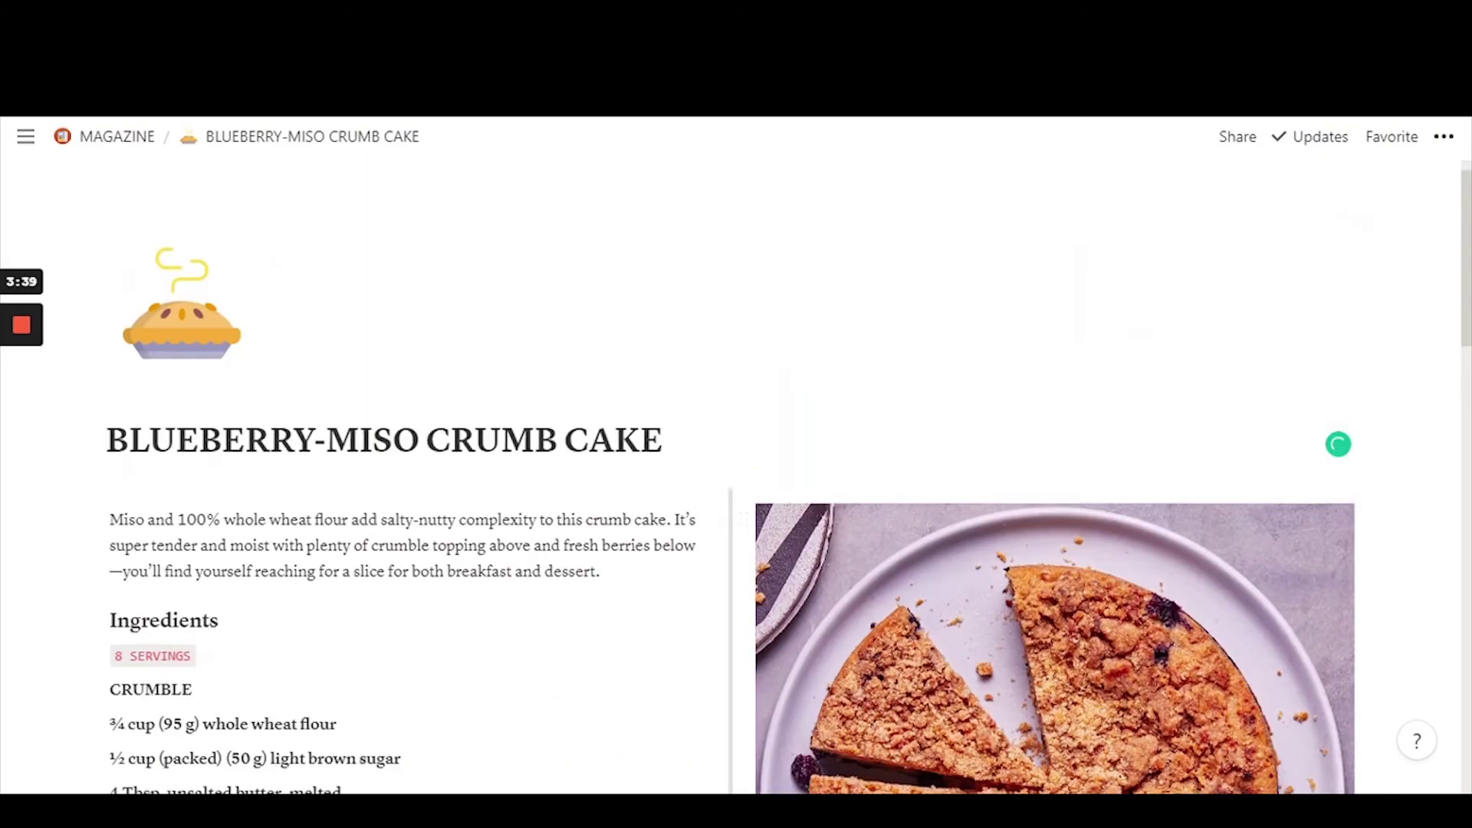
Step: Switch back to Flaticon and search its icons for "pie"
key("alt+Tab")
type("pie")
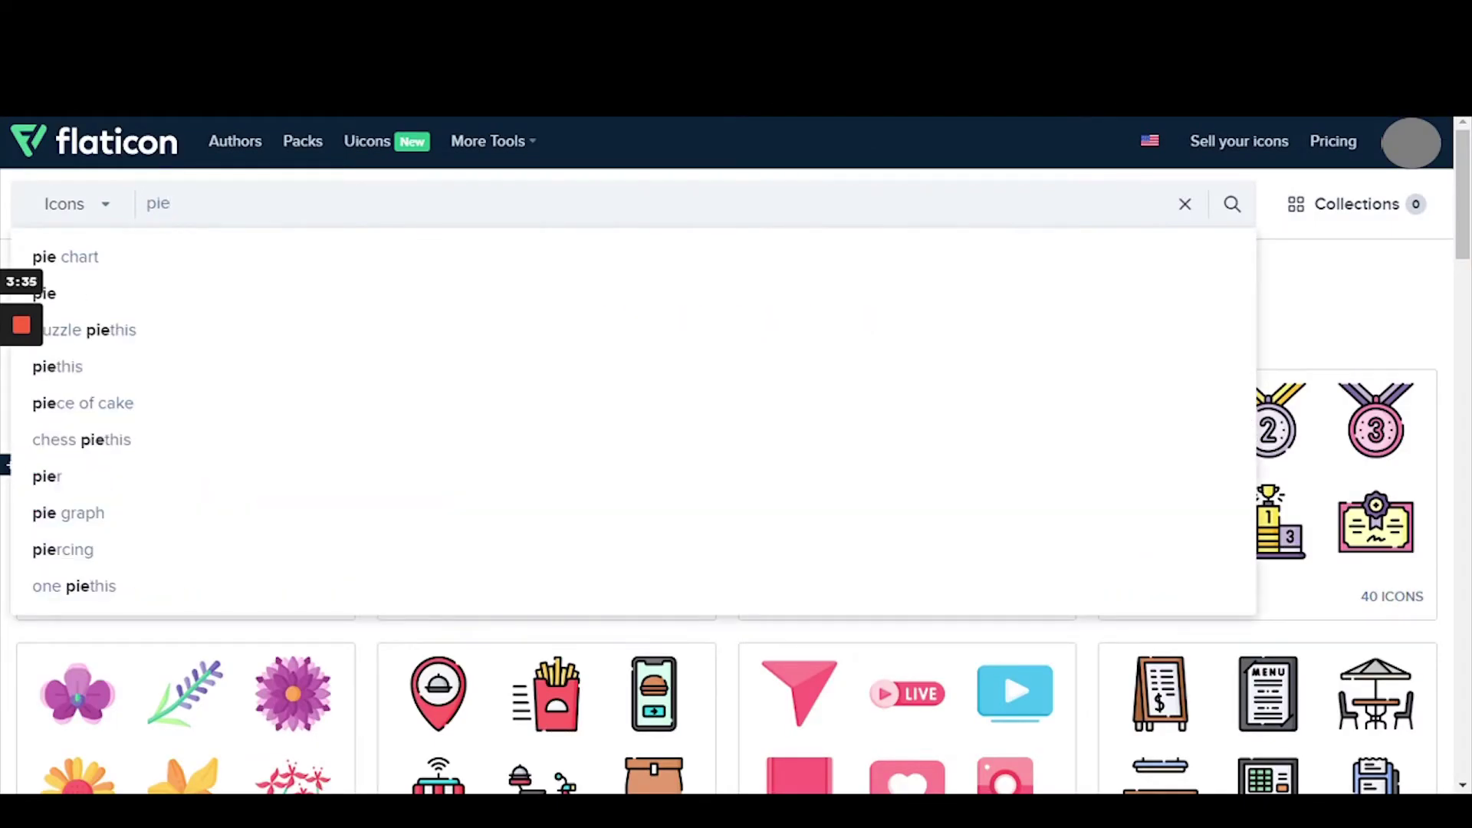
key("Return")
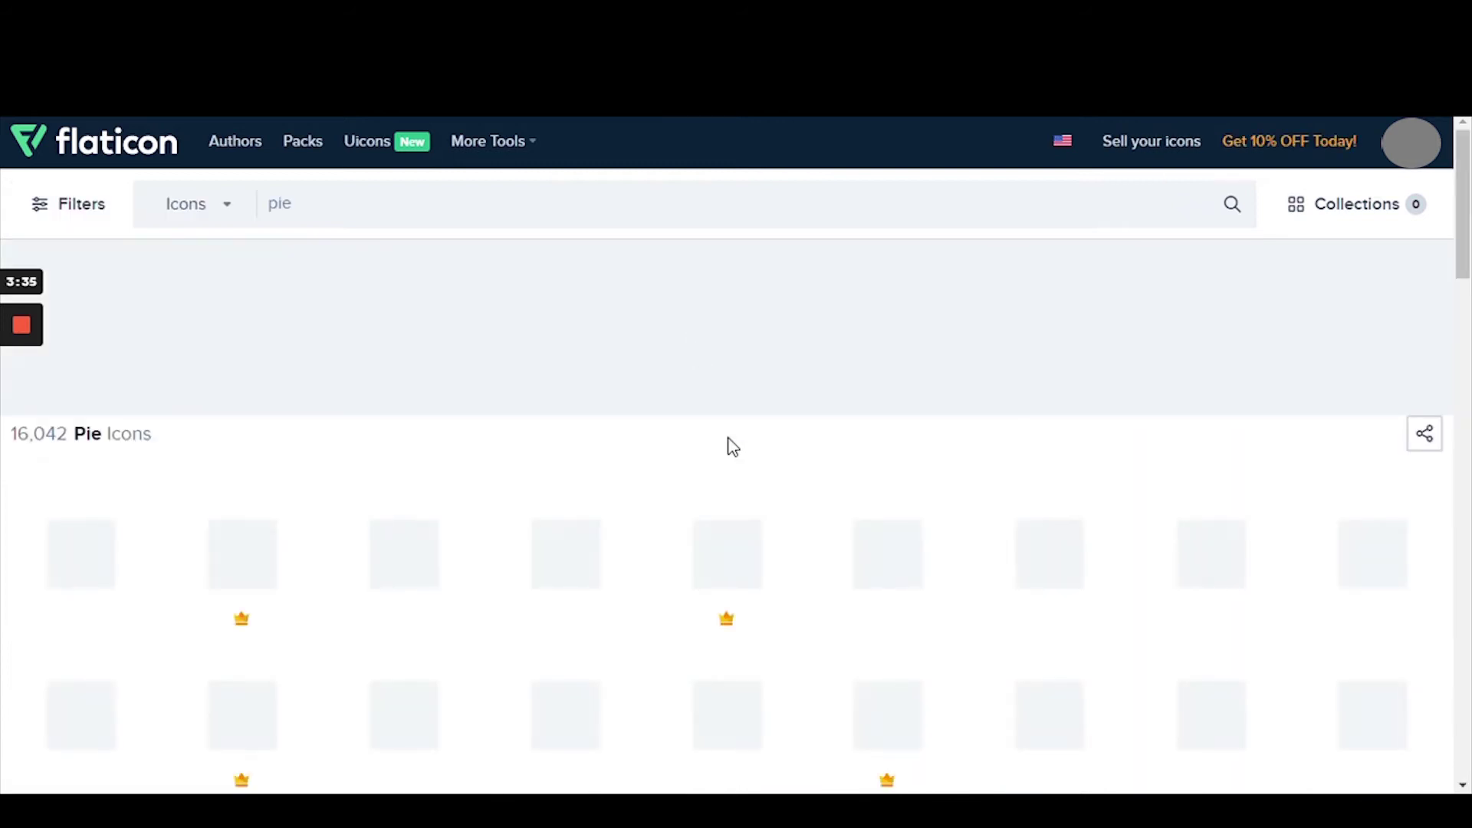
Step: Browse the pie icon results and view the details of the red-filled pie slice icon
scroll(724, 336, "down", 1)
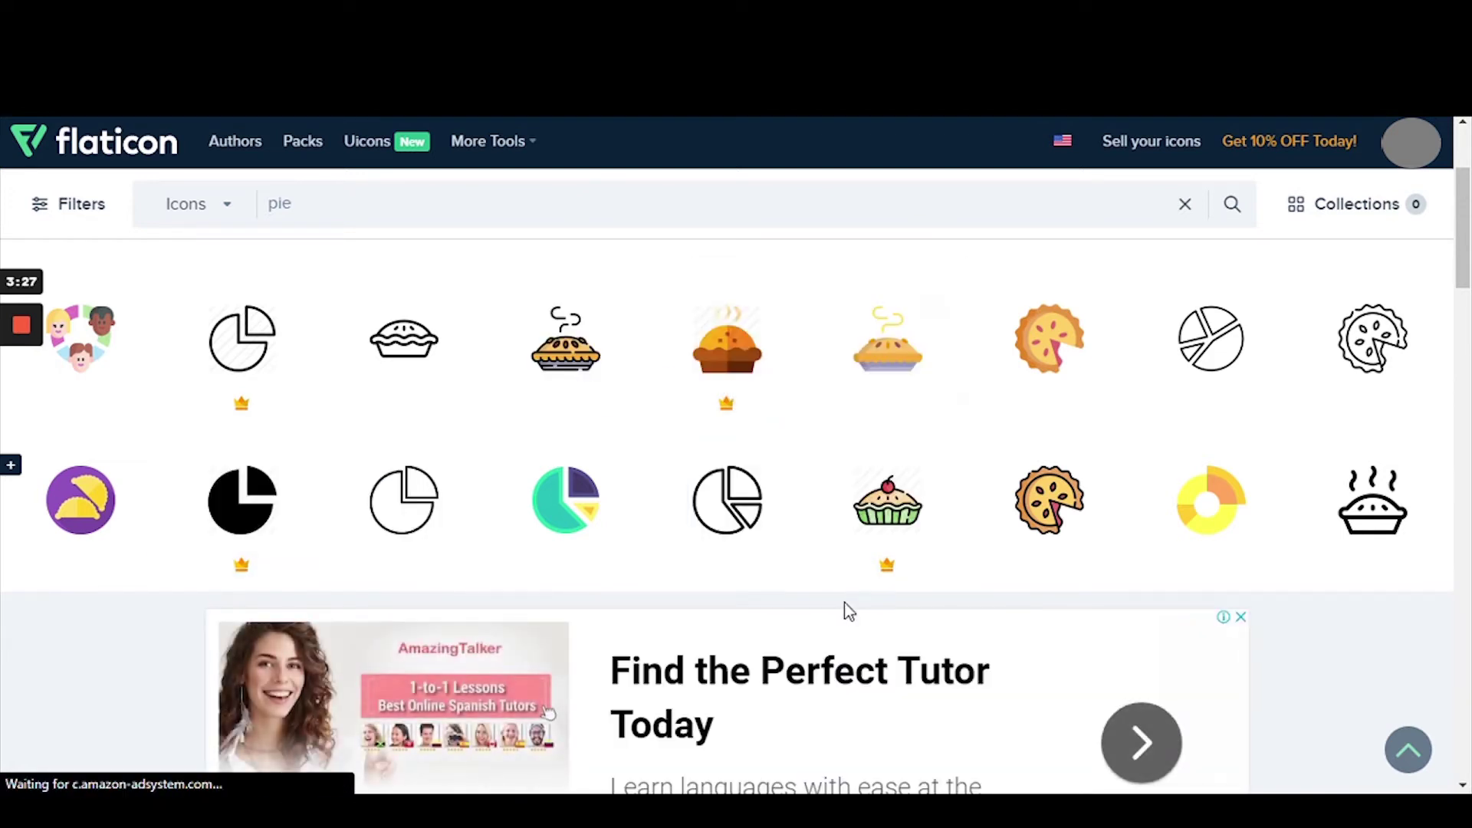
scroll(700, 565, "down", 4)
scroll(751, 527, "down", 4)
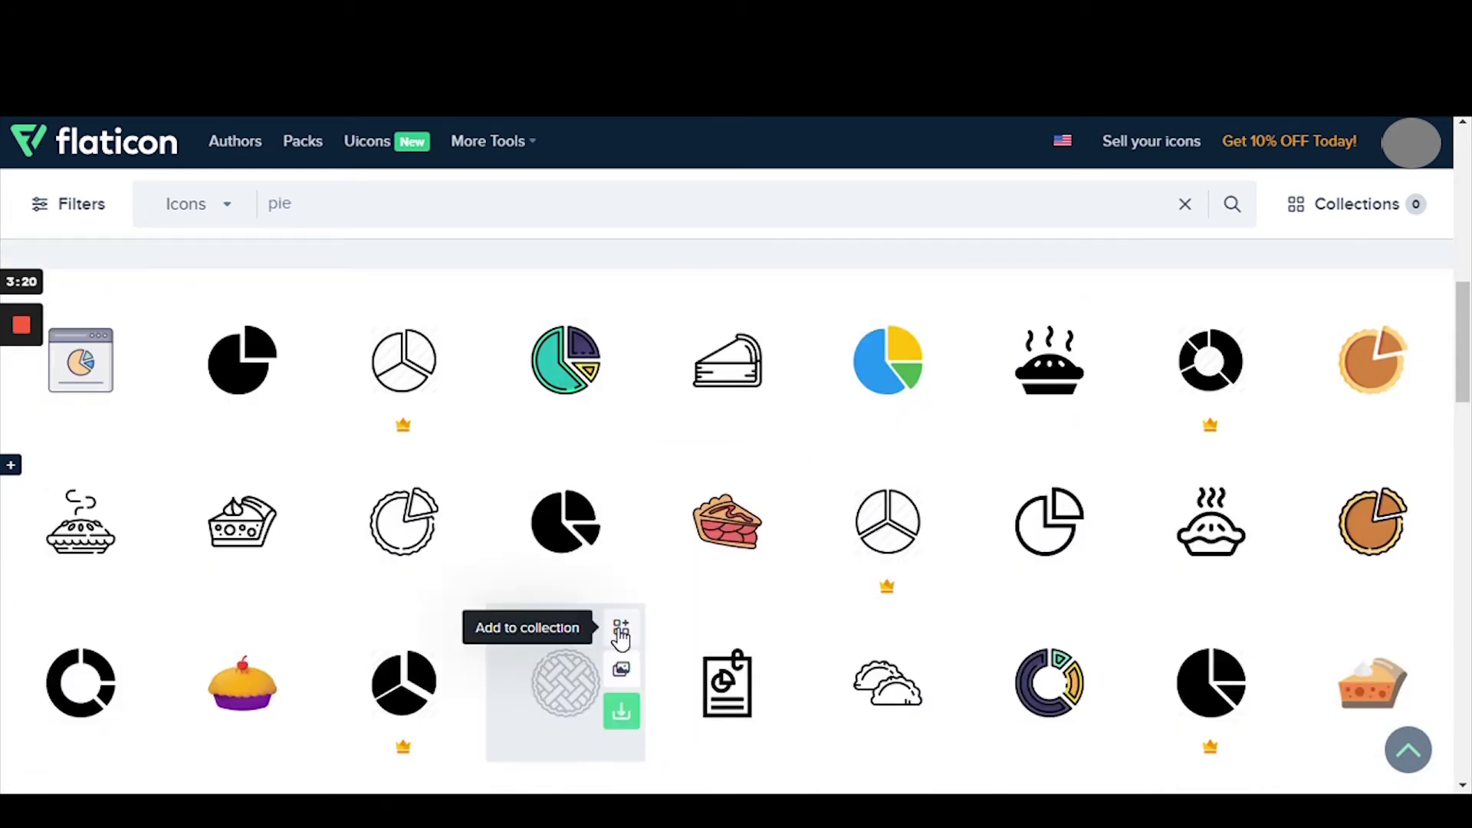
left_click(720, 537)
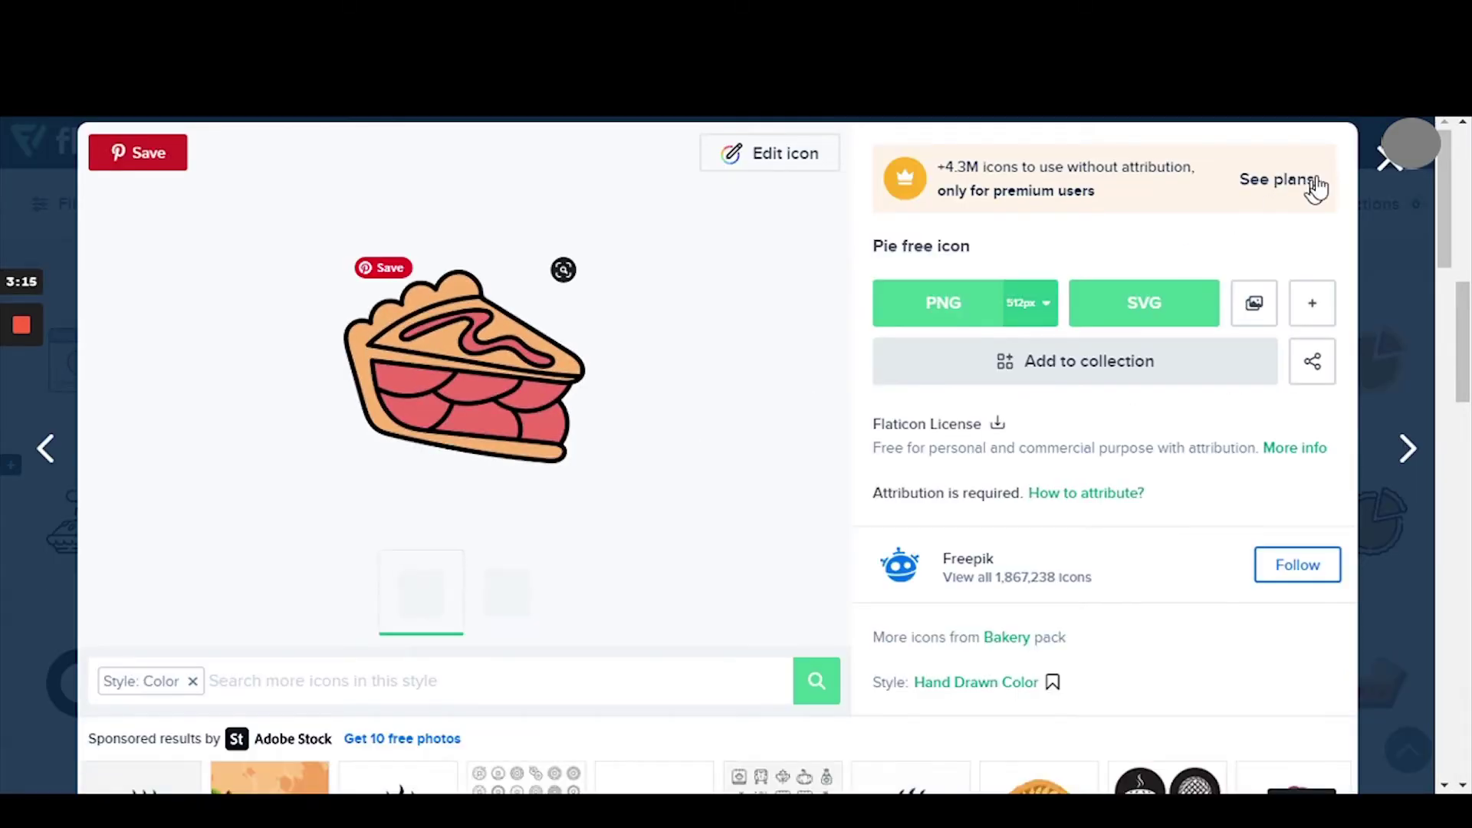
left_click(1387, 161)
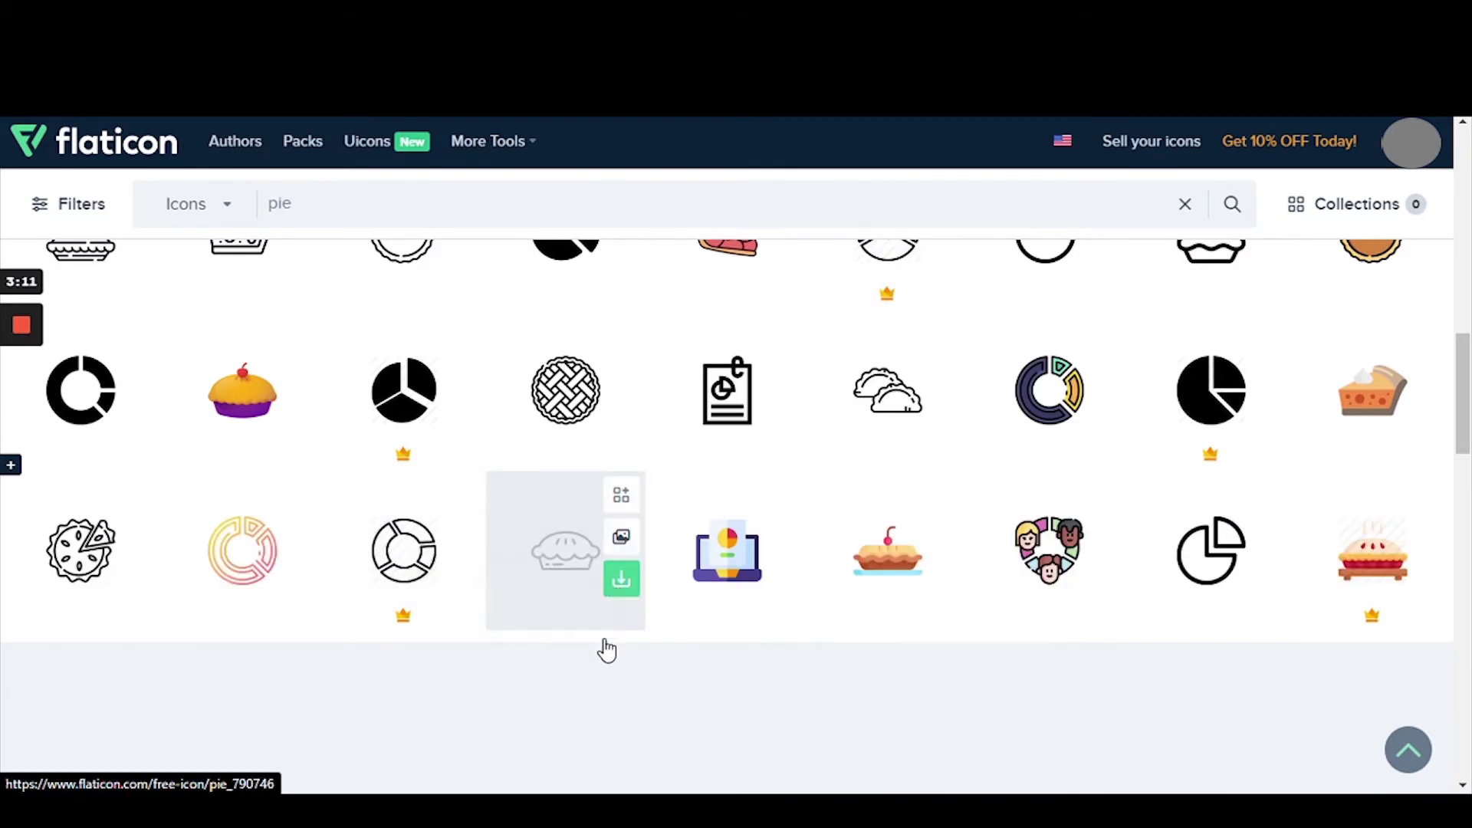
scroll(779, 631, "up", 5)
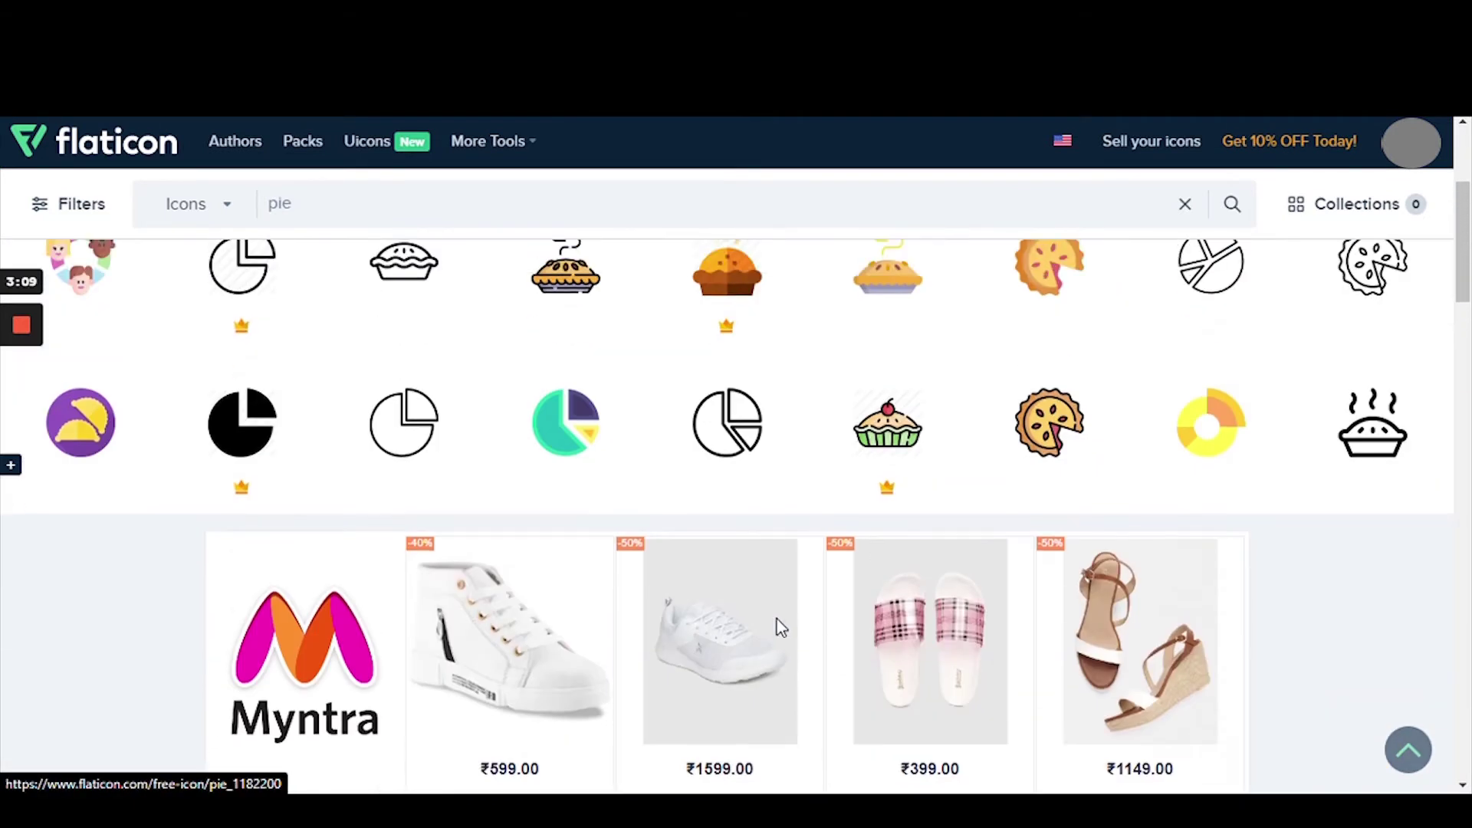
scroll(736, 585, "up", 2)
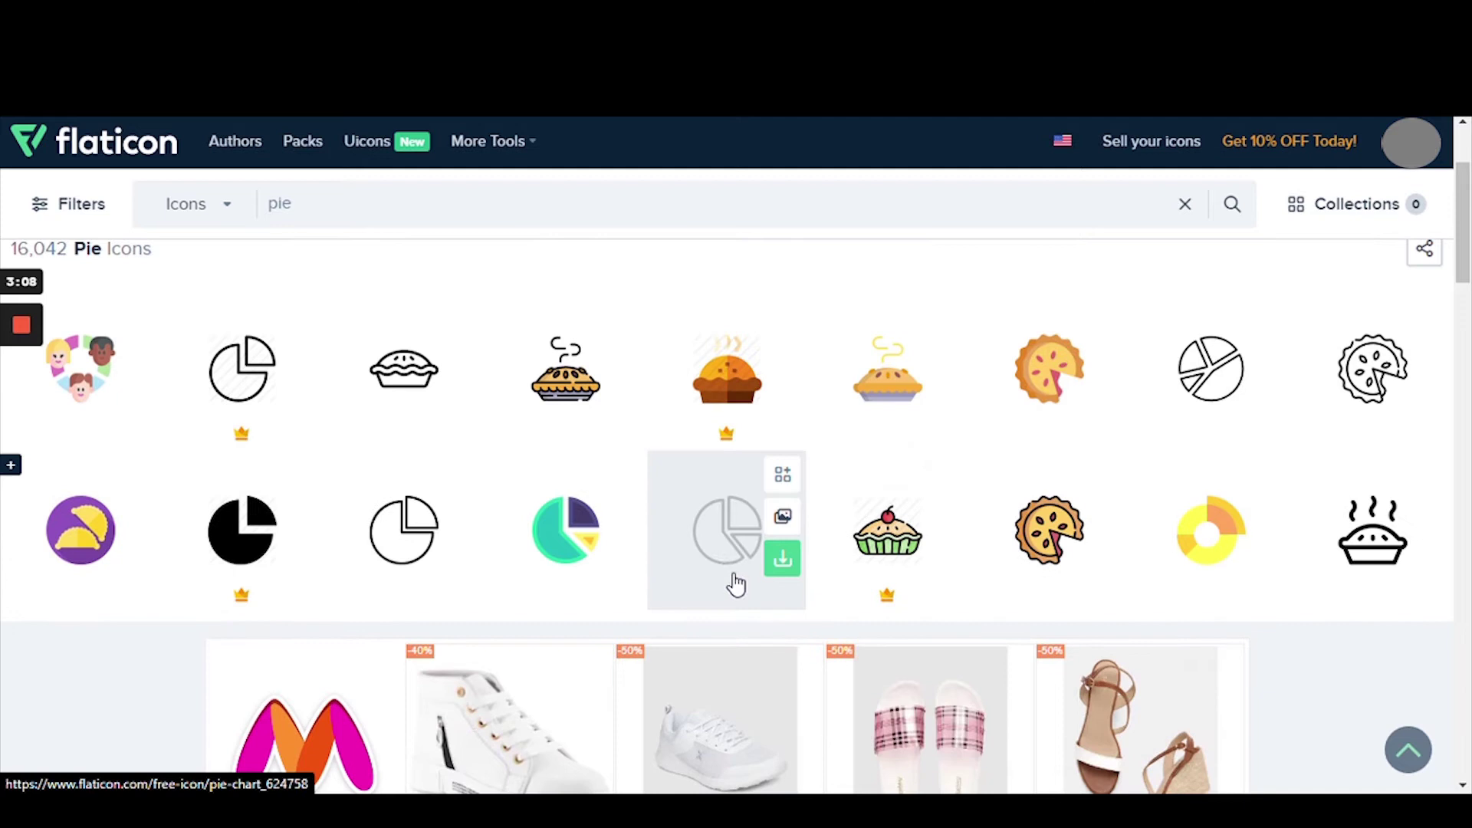
Step: Open the outlined colour steaming pie icon, compare its related variants, and select the flat version with yellow steam
left_click(560, 383)
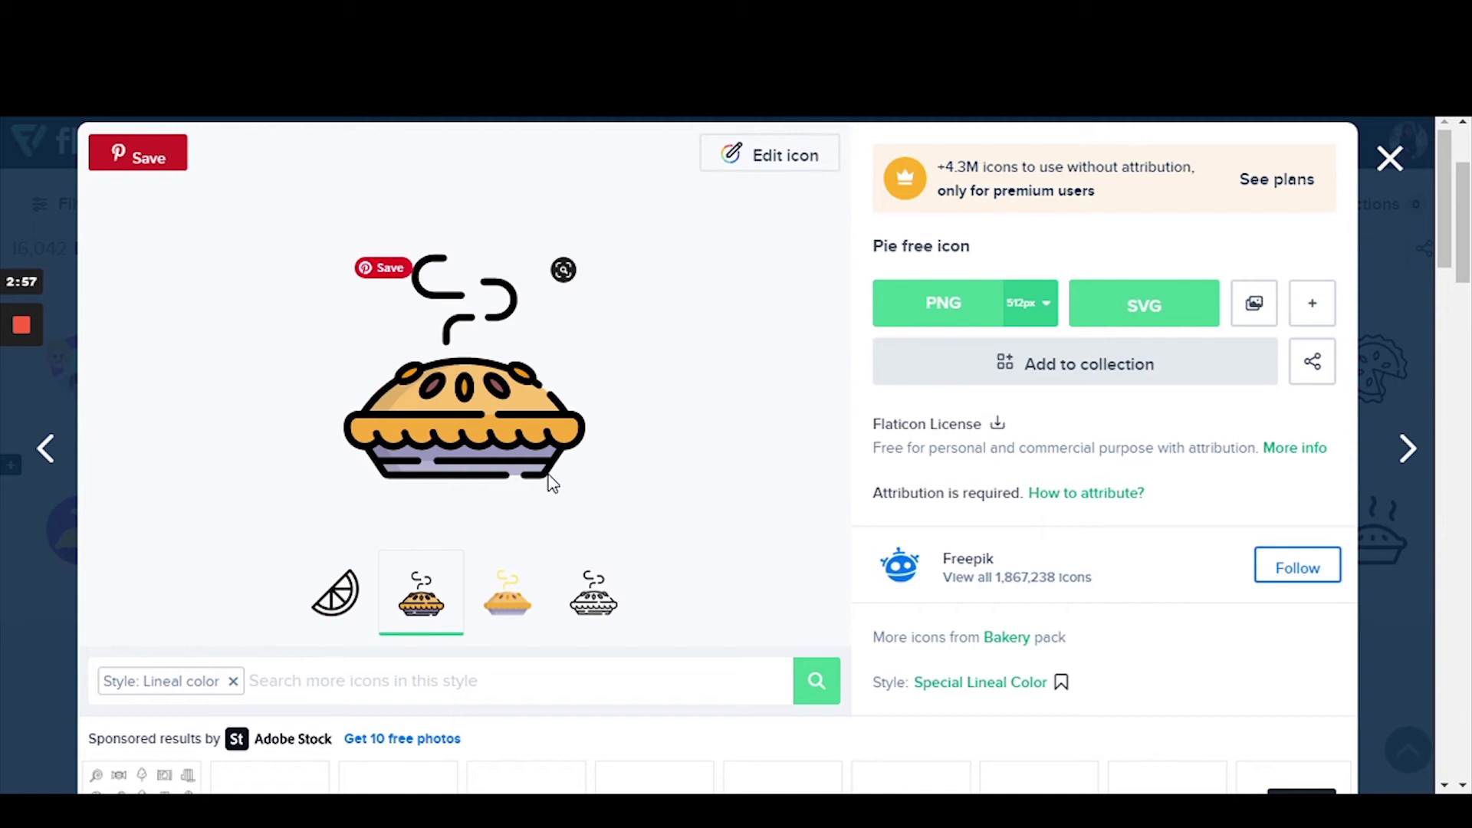
left_click(507, 607)
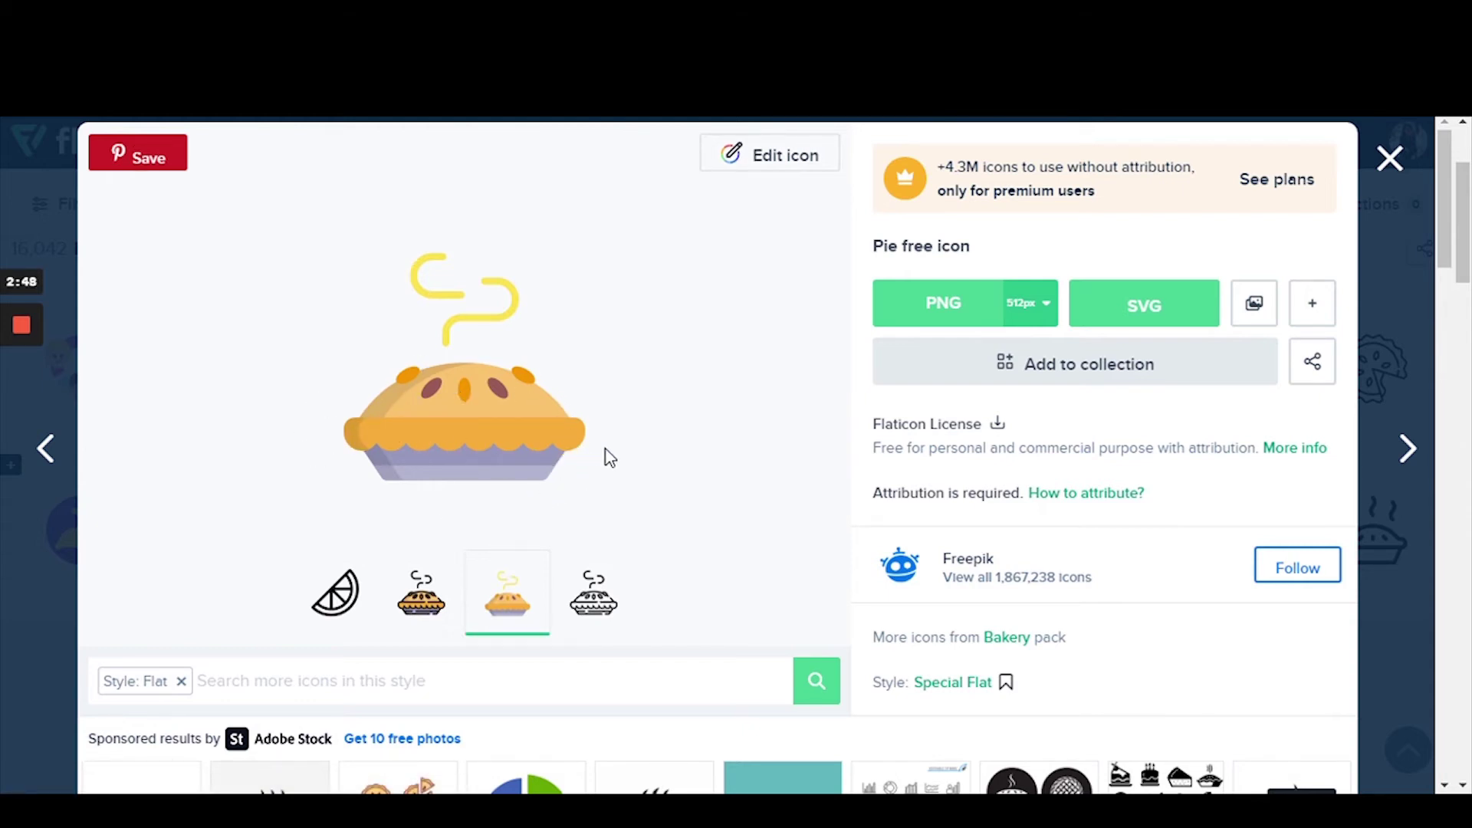
left_click(595, 610)
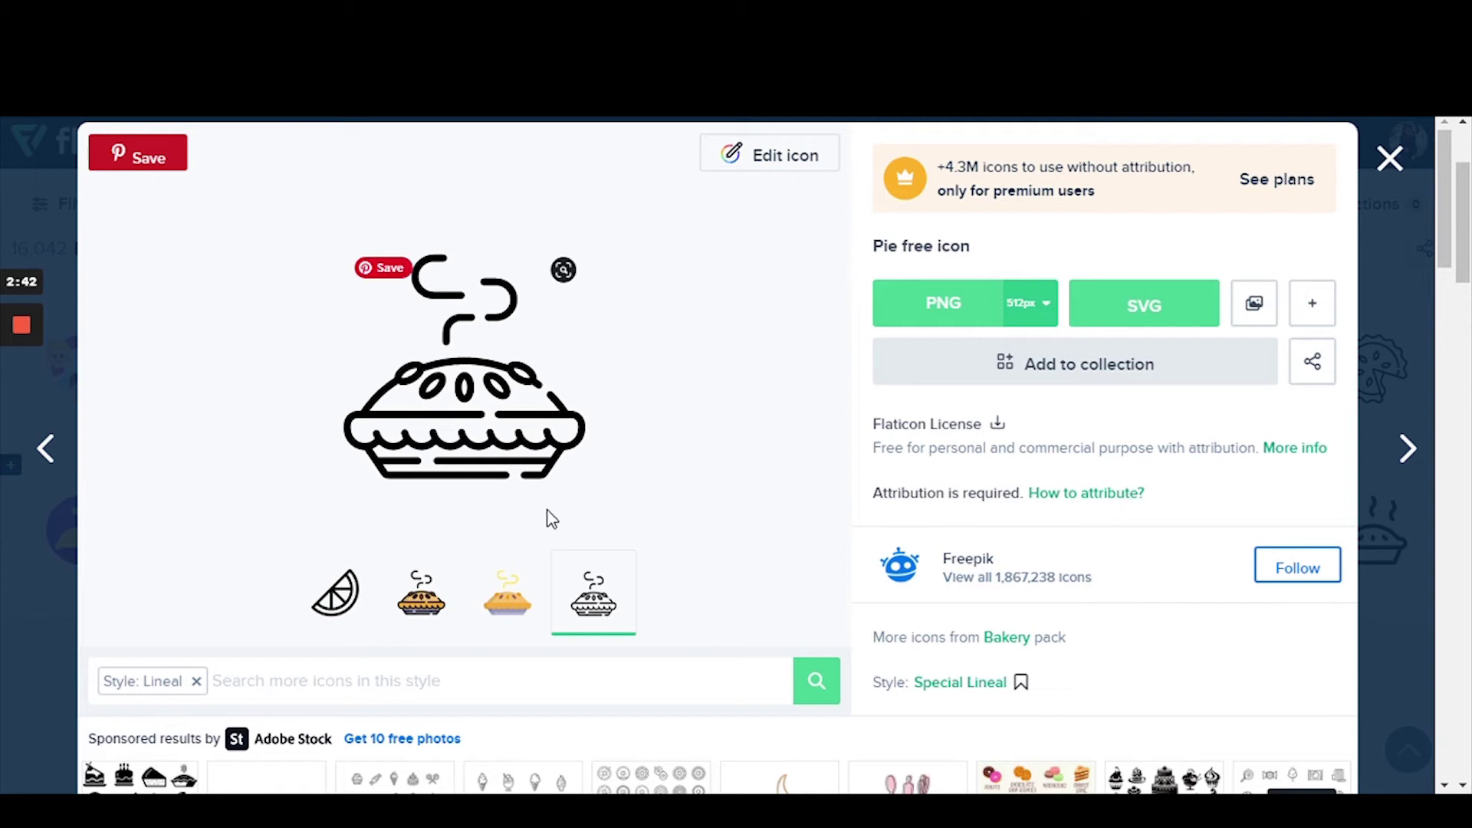
left_click(335, 595)
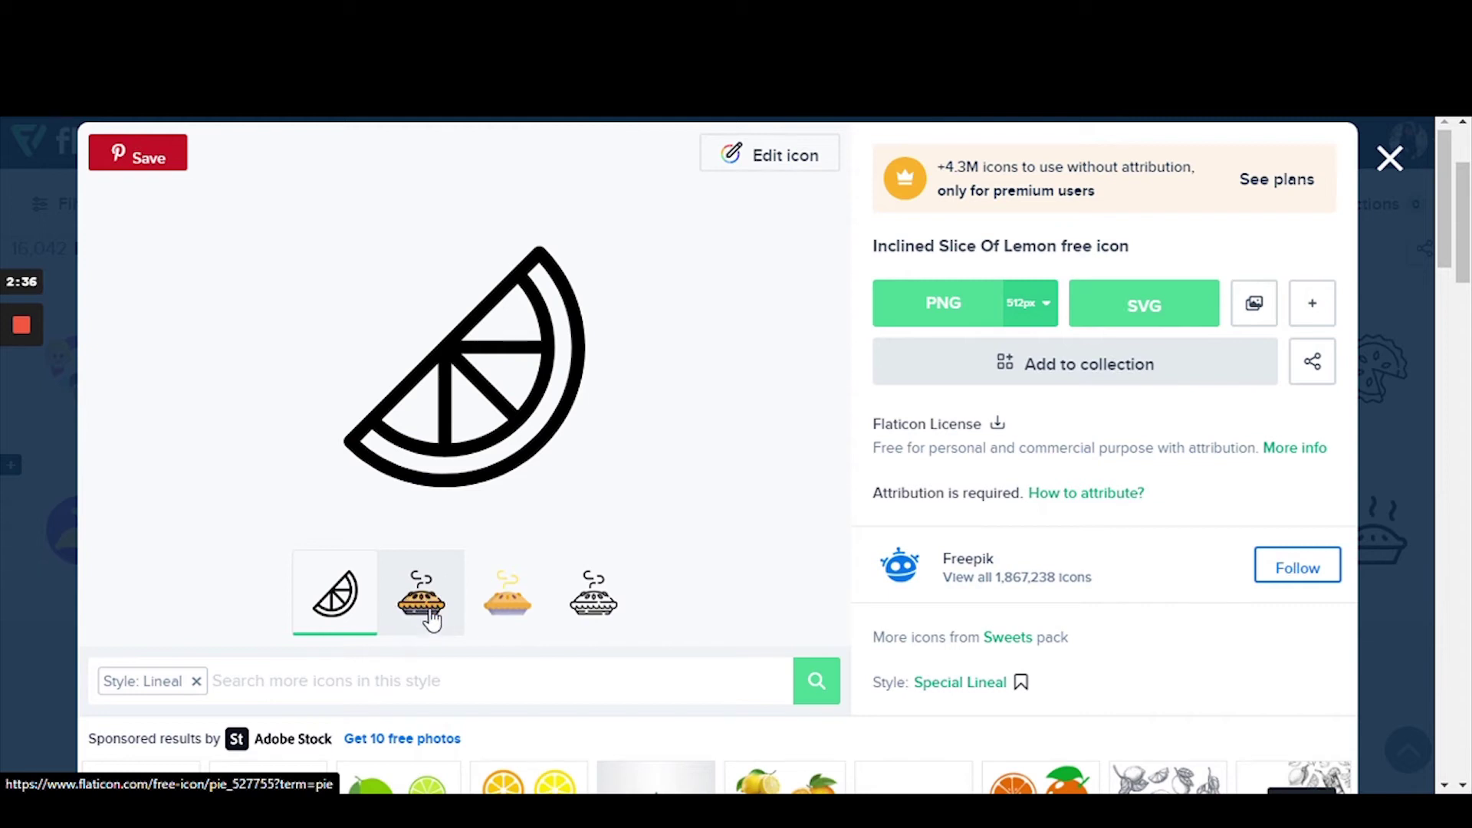
left_click(431, 604)
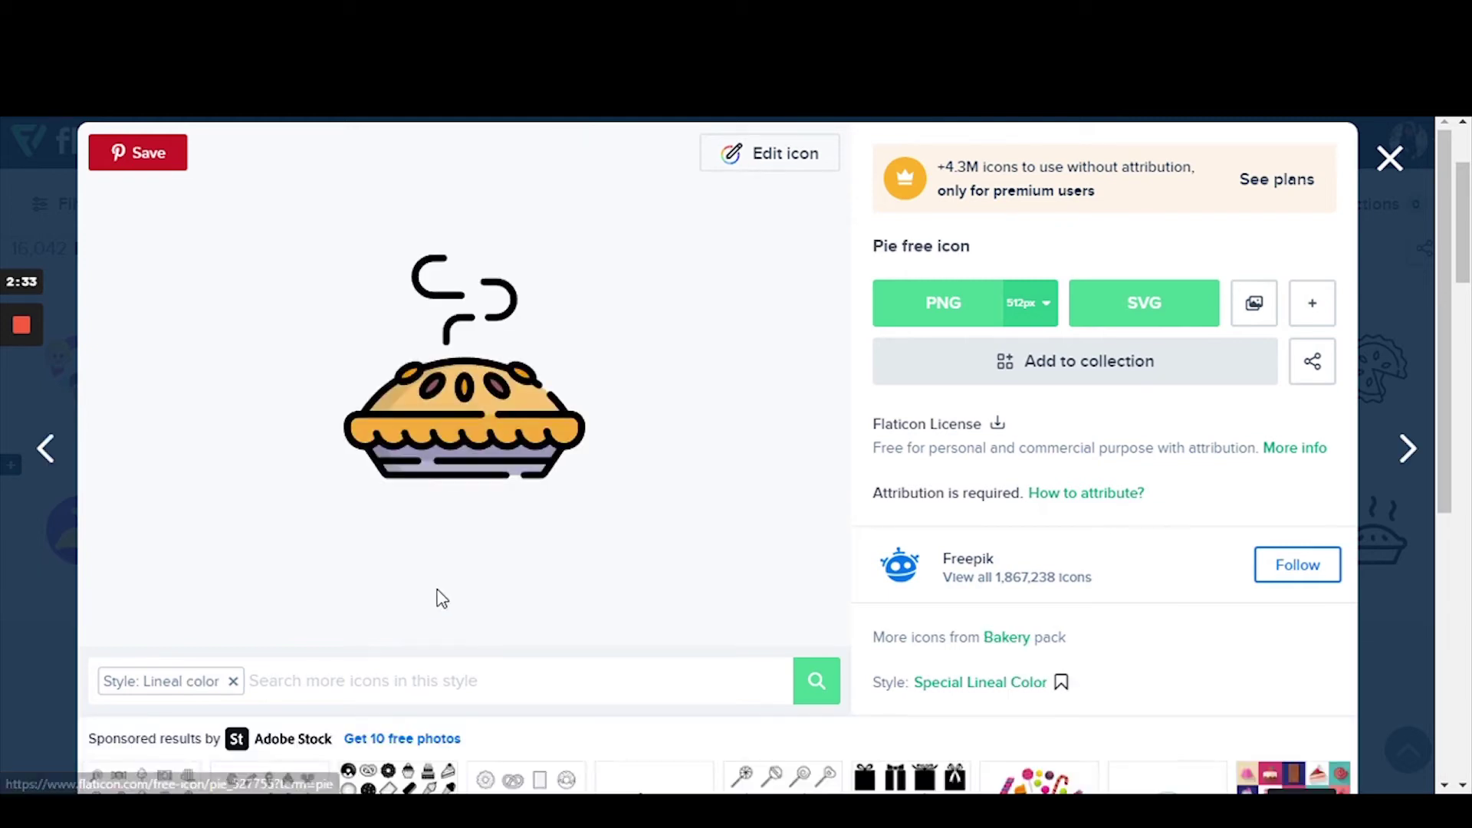
left_click(509, 618)
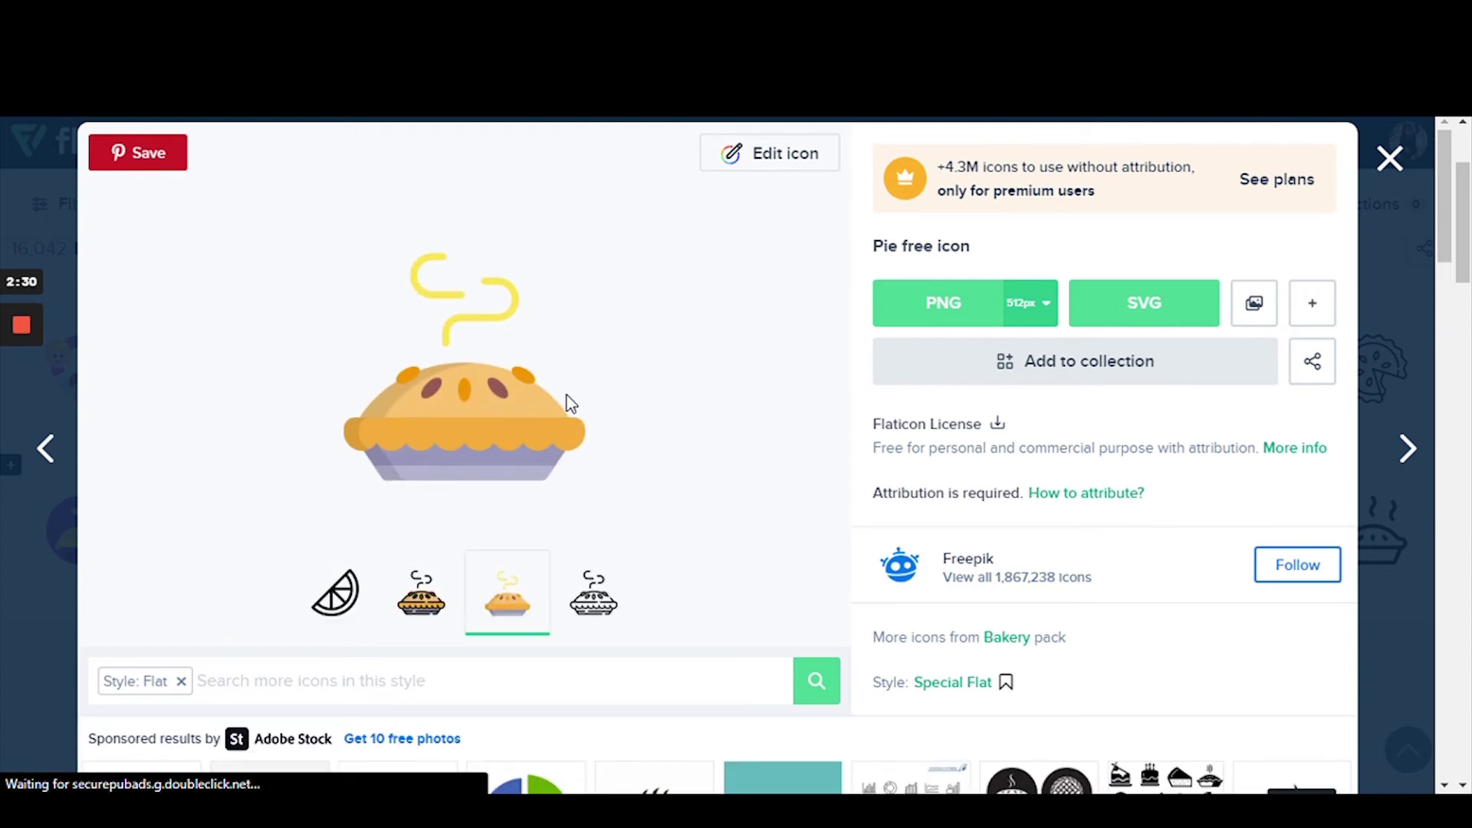
Step: Open the flat steaming pie icon for editing and recolour the maroon slits in its crust dark blue (#313497)
left_click(777, 160)
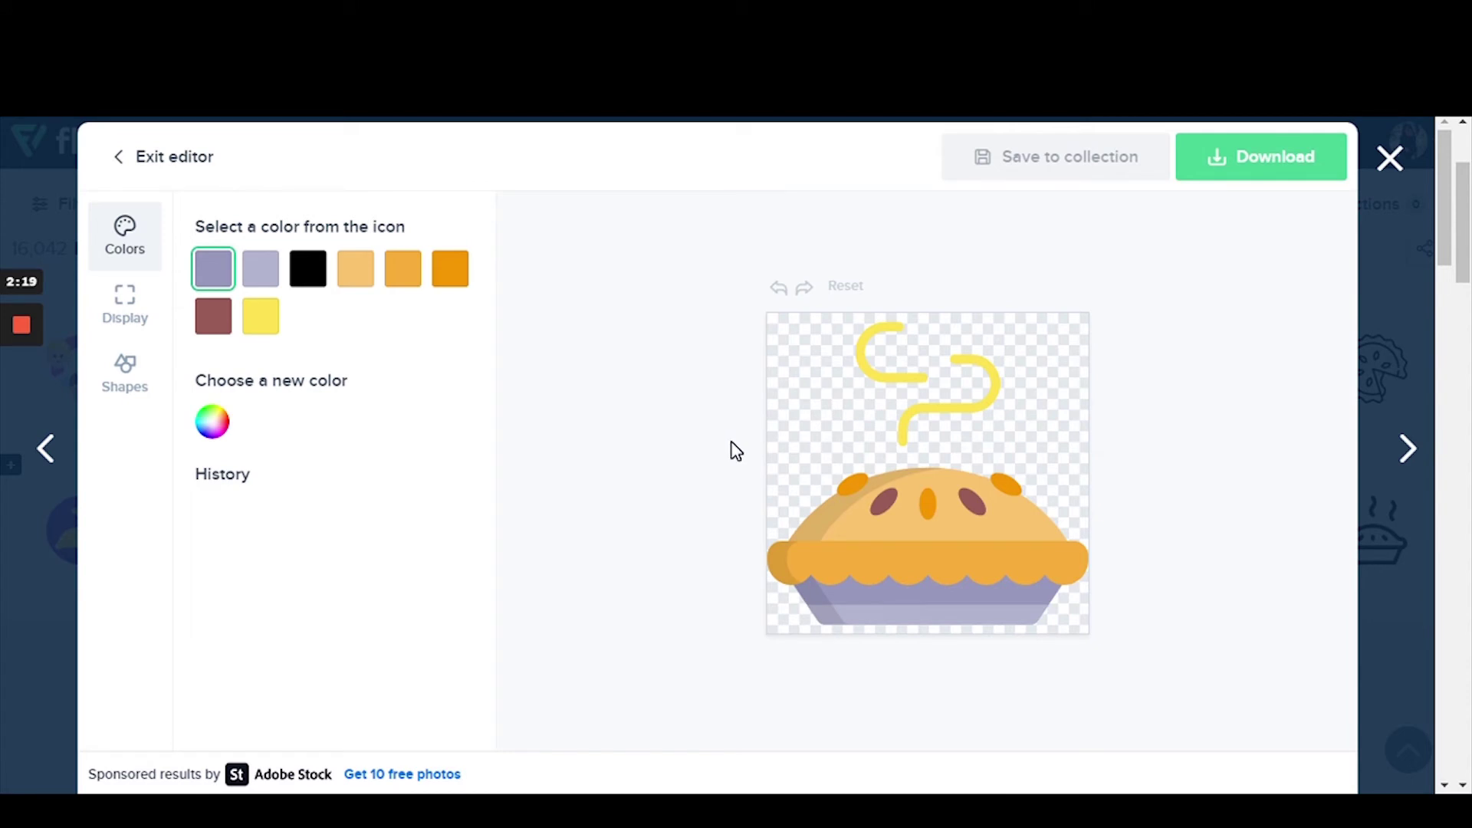
left_click(865, 535)
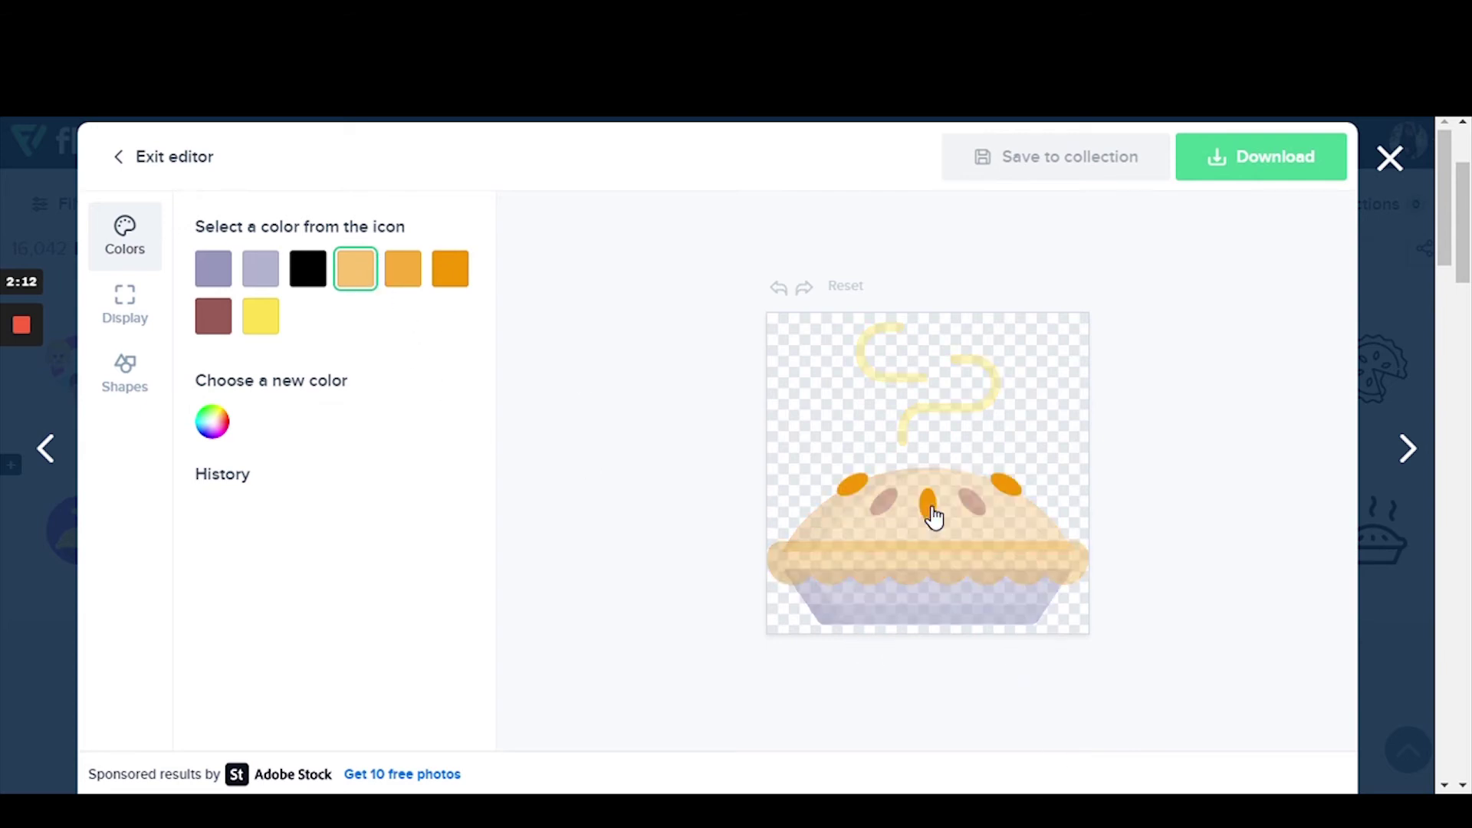
left_click(980, 518)
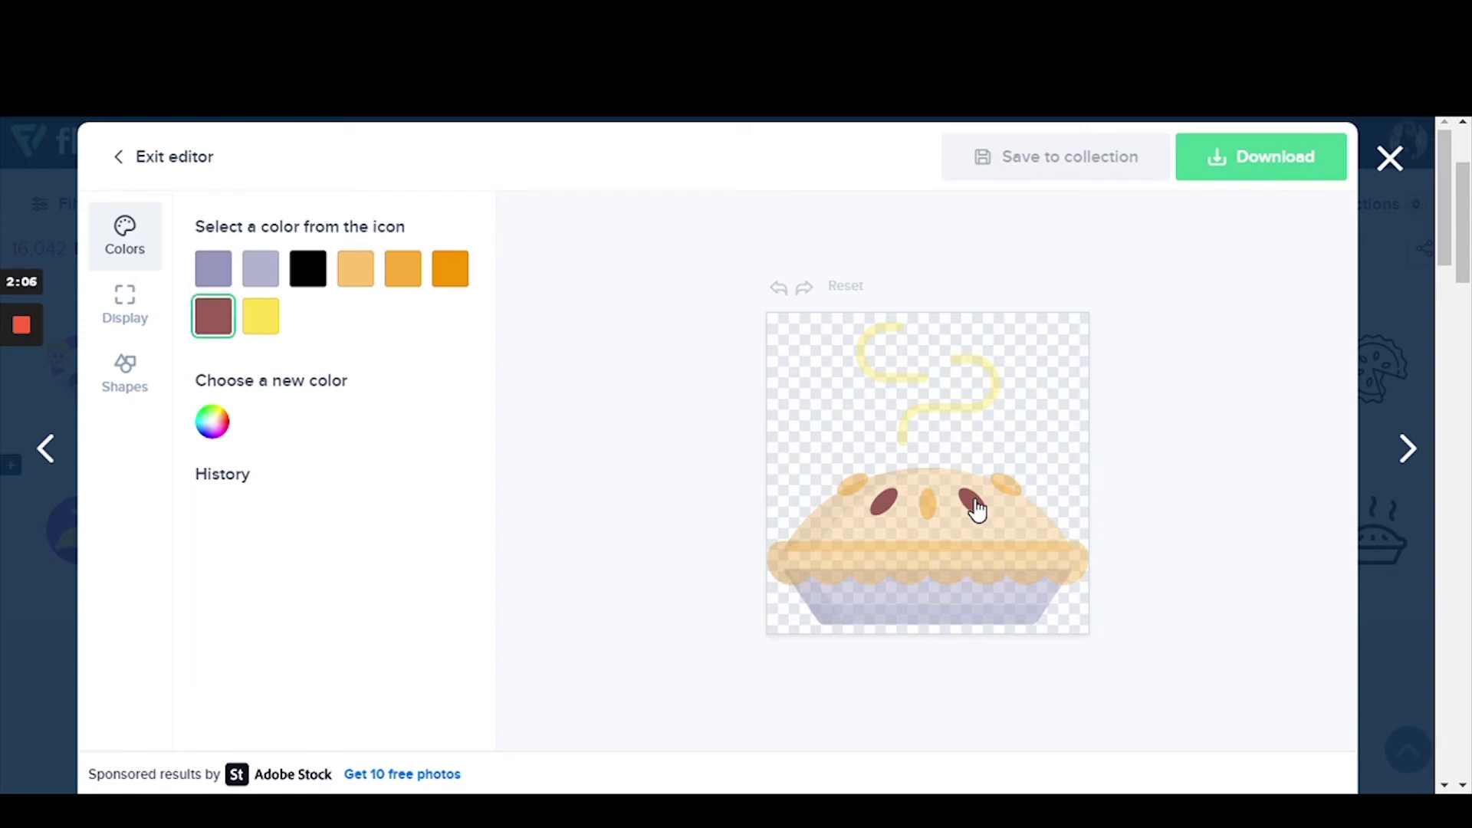
left_click(211, 426)
left_click(338, 502)
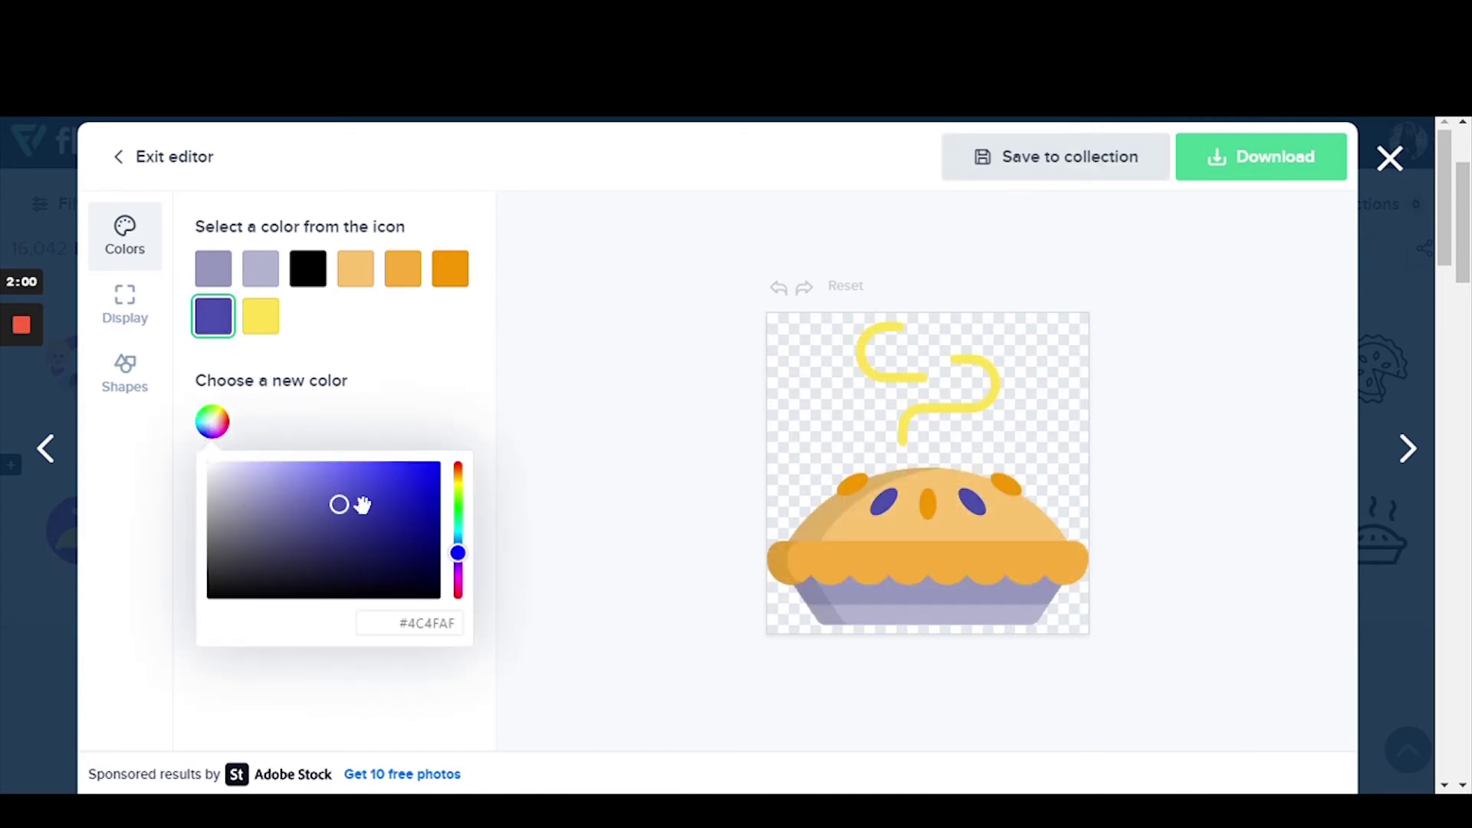
left_click(365, 517)
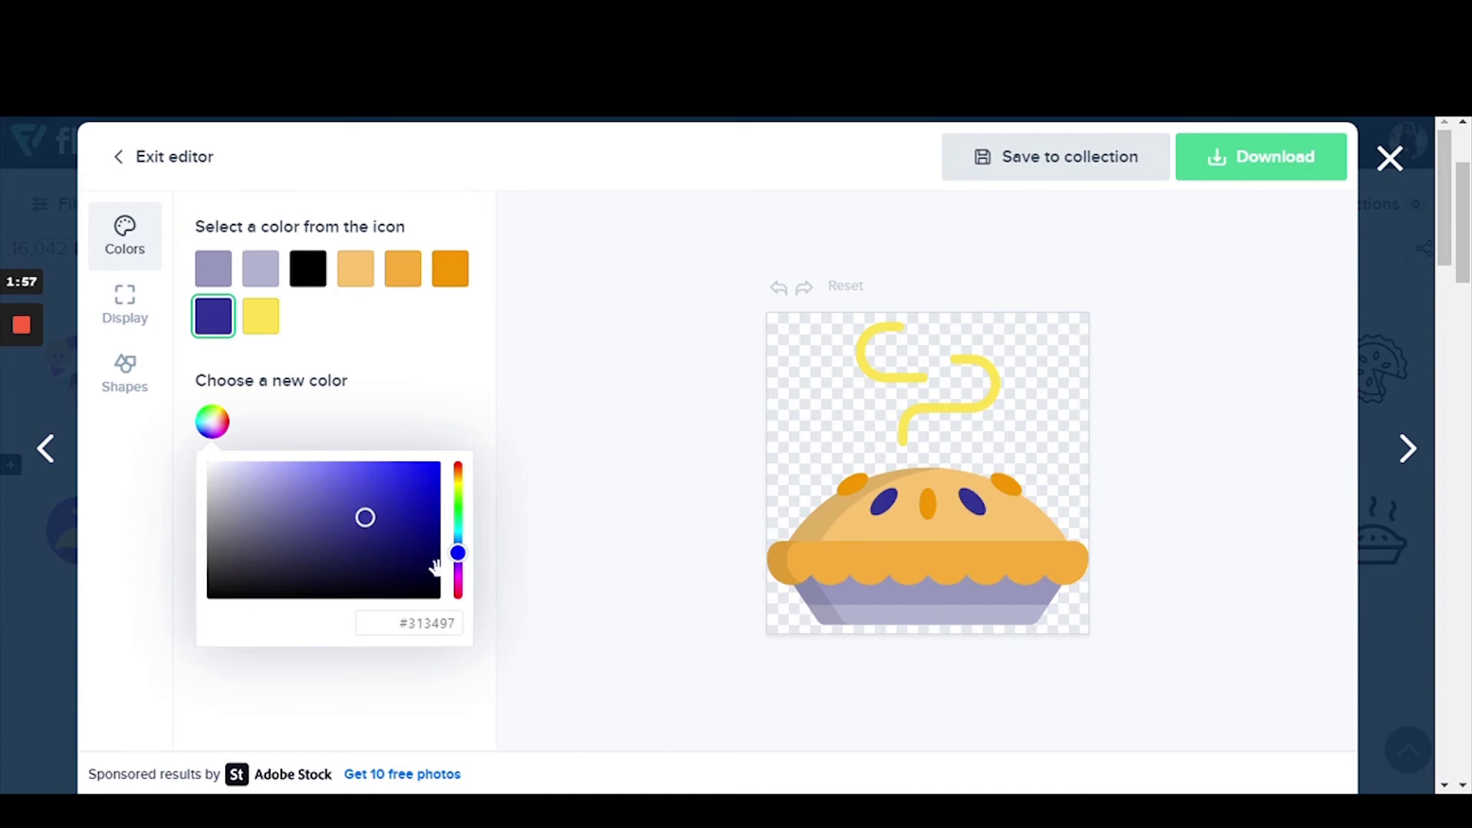
Step: Try several hues on the slits in the pie crust, ending with orange-red (#EF5012)
left_click(458, 539)
left_click(415, 511)
left_click(458, 504)
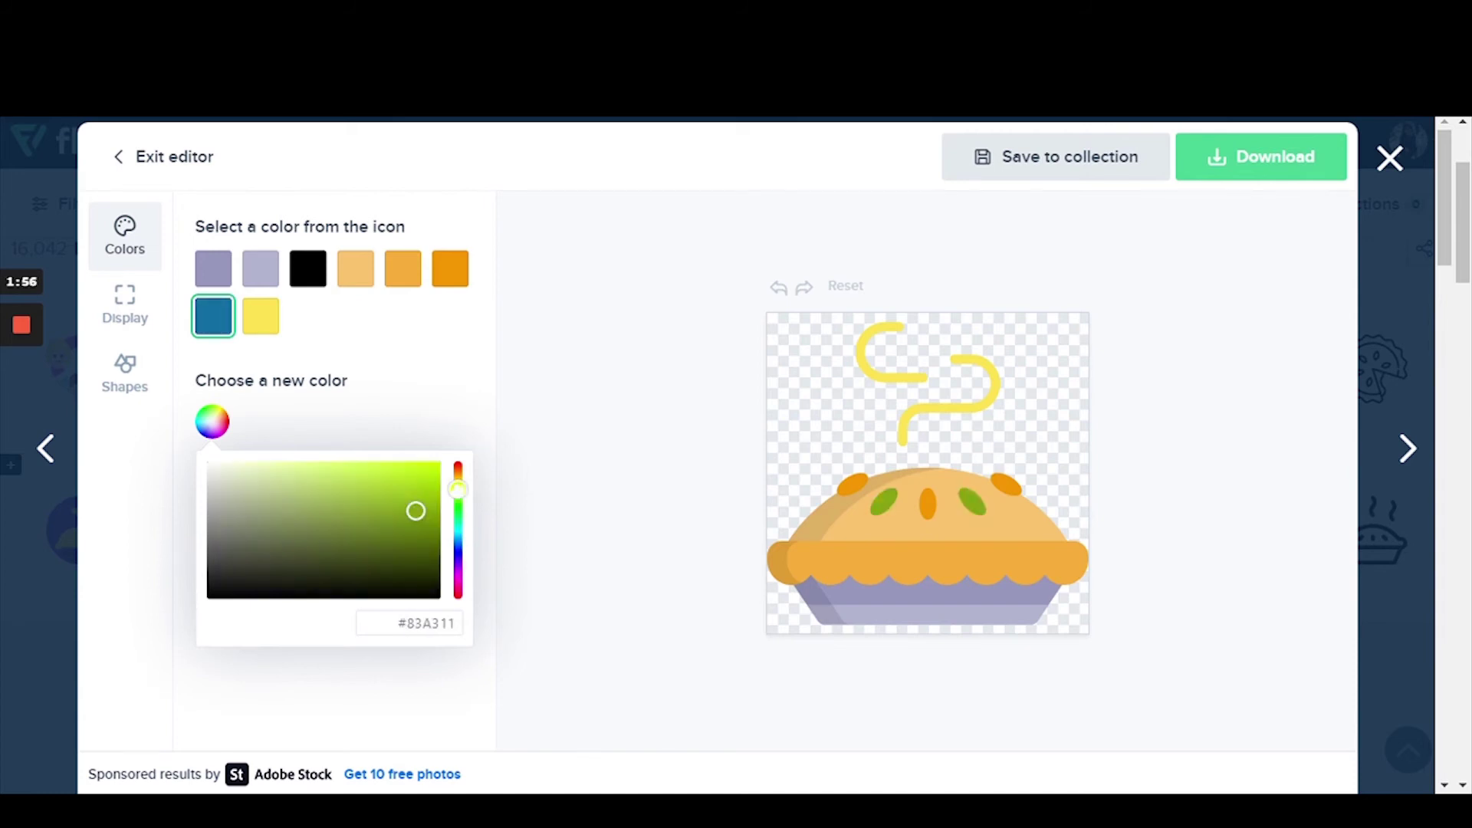
left_click(411, 485)
left_click(457, 478)
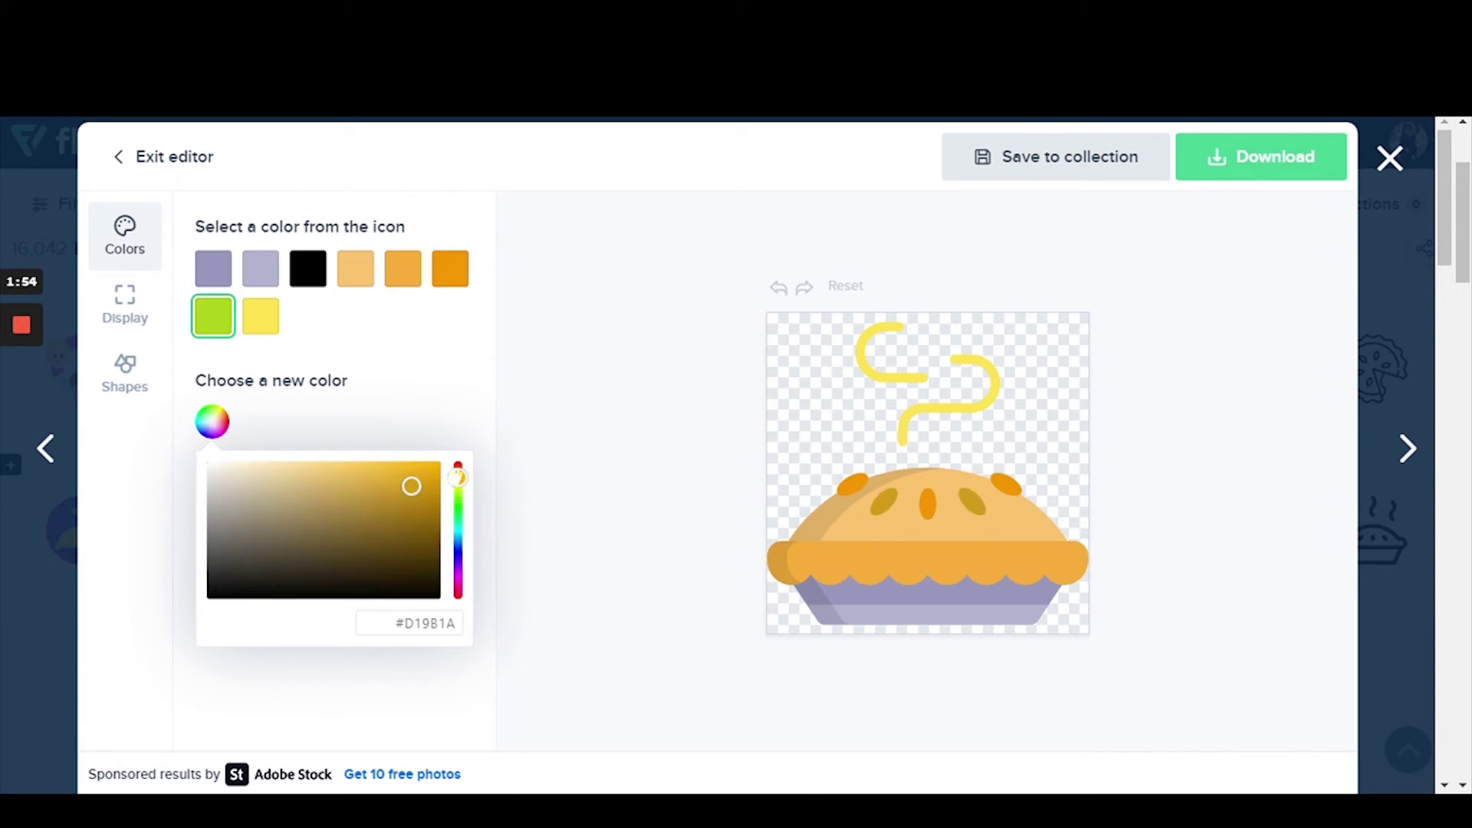
left_click(458, 467)
left_click(423, 470)
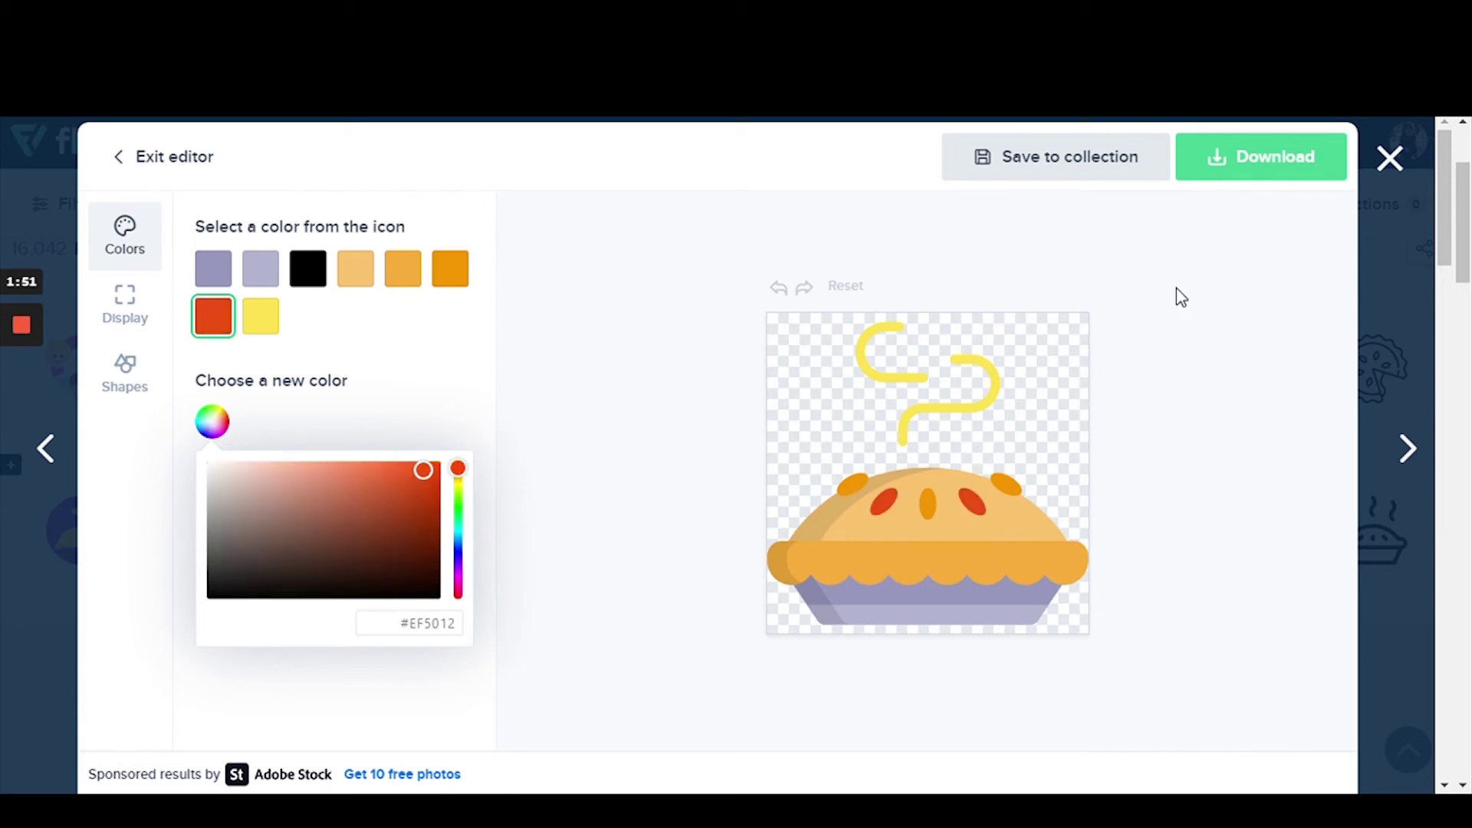
Step: View the download formats offered for the recoloured pie icon and close the icon's details
left_click(1265, 176)
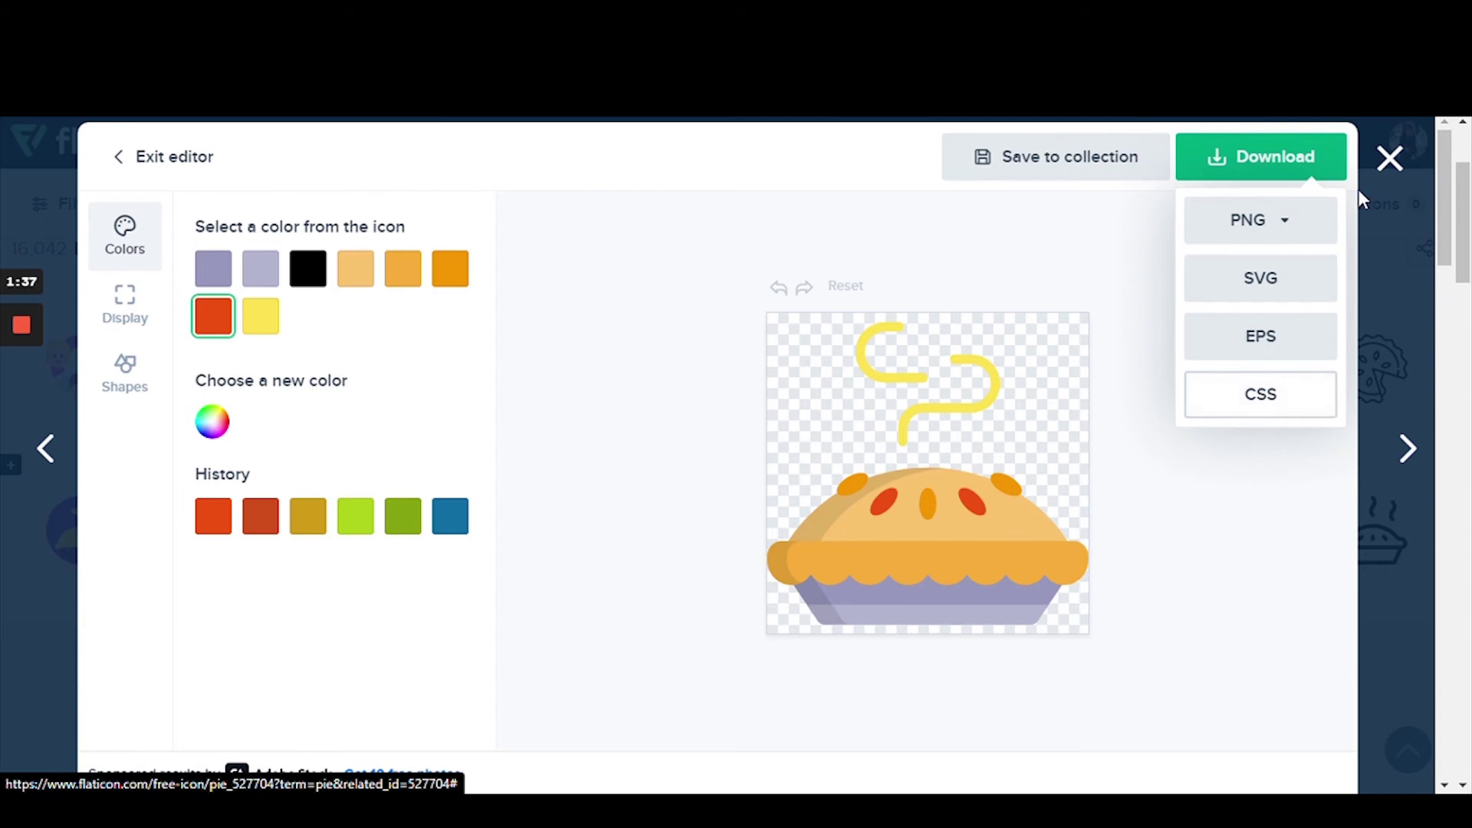
left_click(1387, 169)
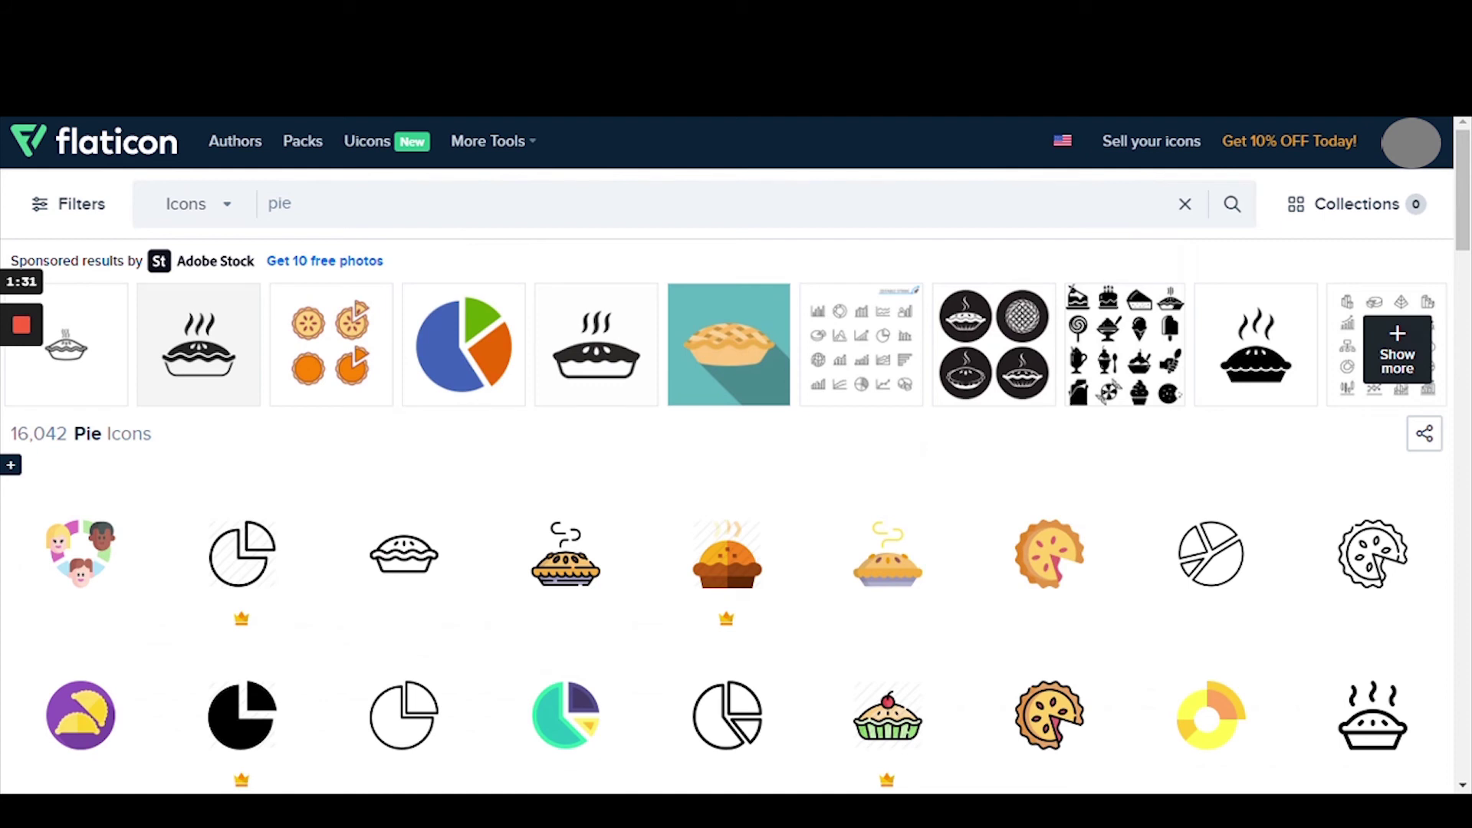
key("ctrl+a")
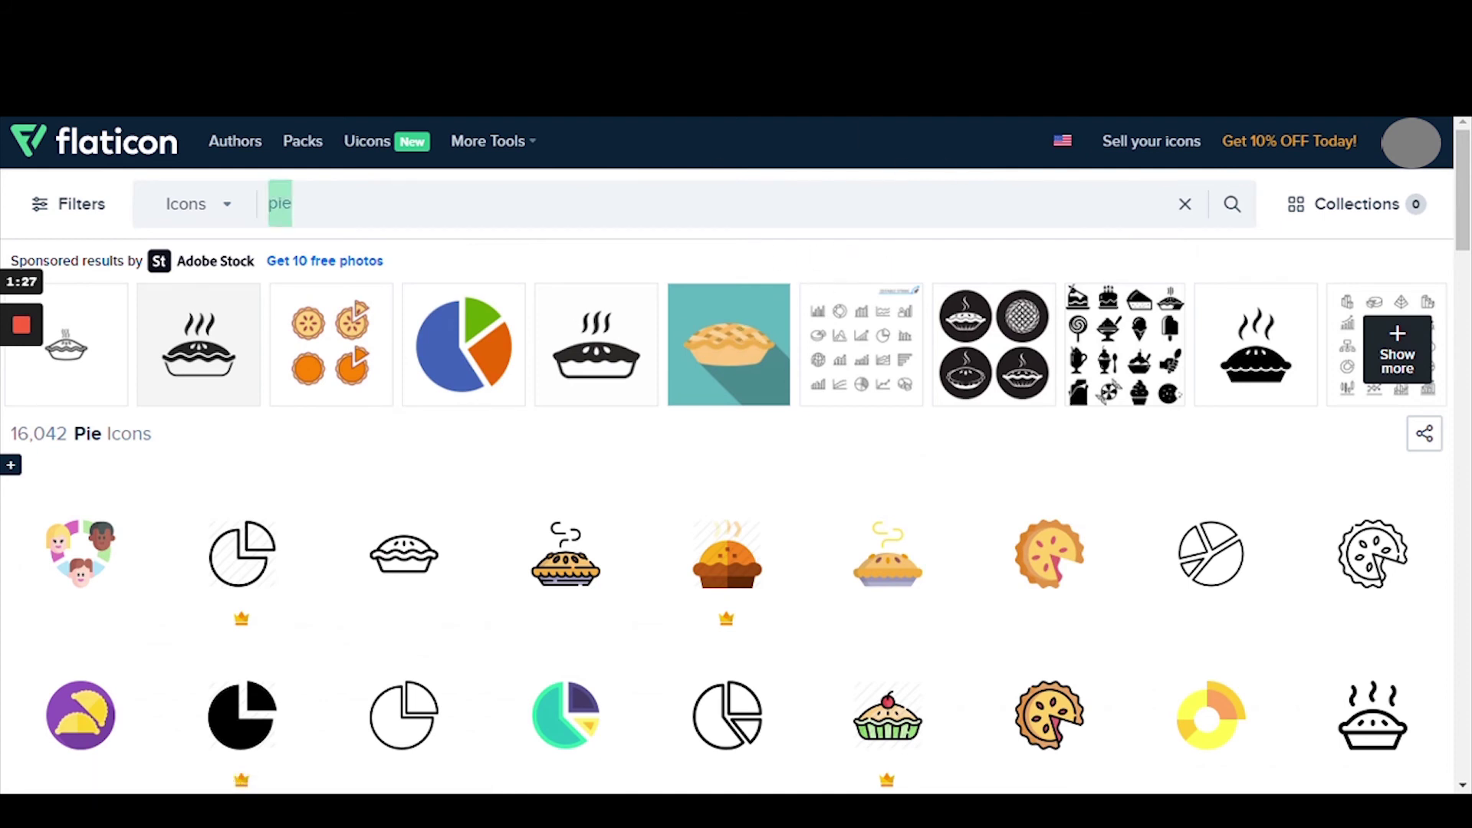
Step: Switch to the Blueberry-Miso Crumb Cake page in Notion and look through its ingredients, preparation steps and photos
key("alt+Tab")
scroll(736, 460, "down", 3)
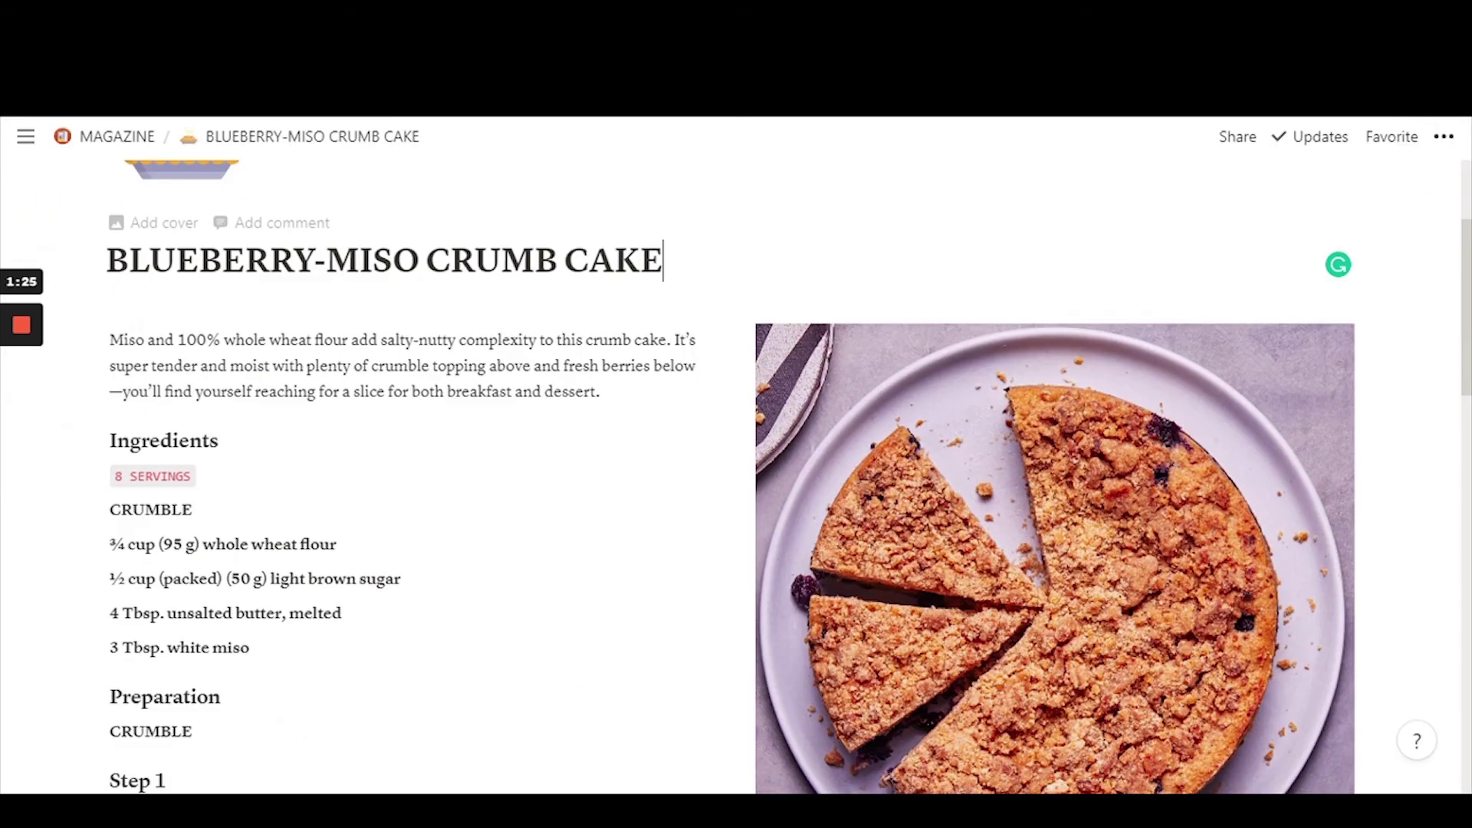
scroll(613, 398, "down", 3)
scroll(614, 398, "down", 4)
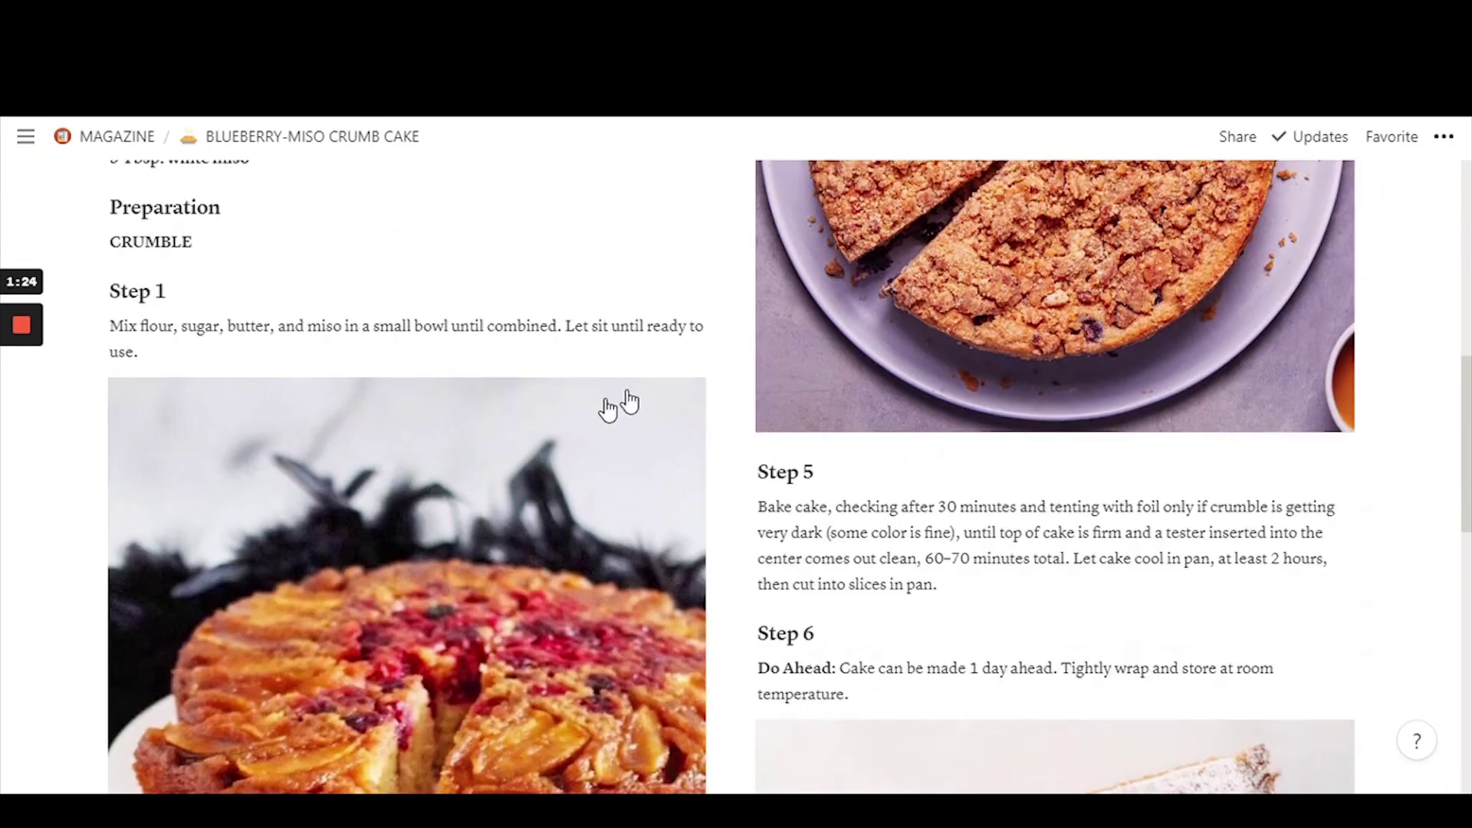
scroll(684, 351, "down", 10)
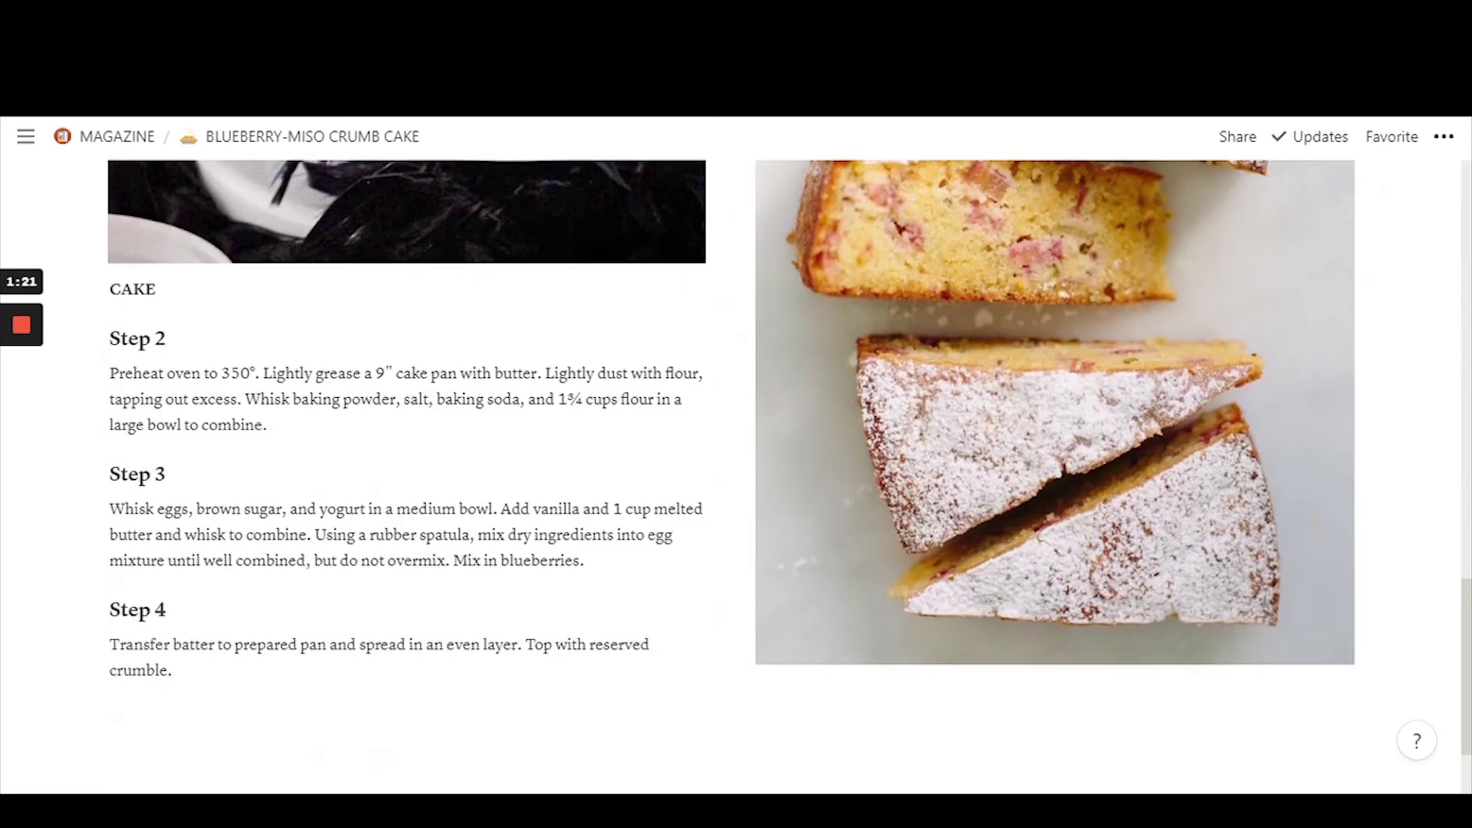
scroll(904, 418, "down", 2)
scroll(904, 417, "up", 4)
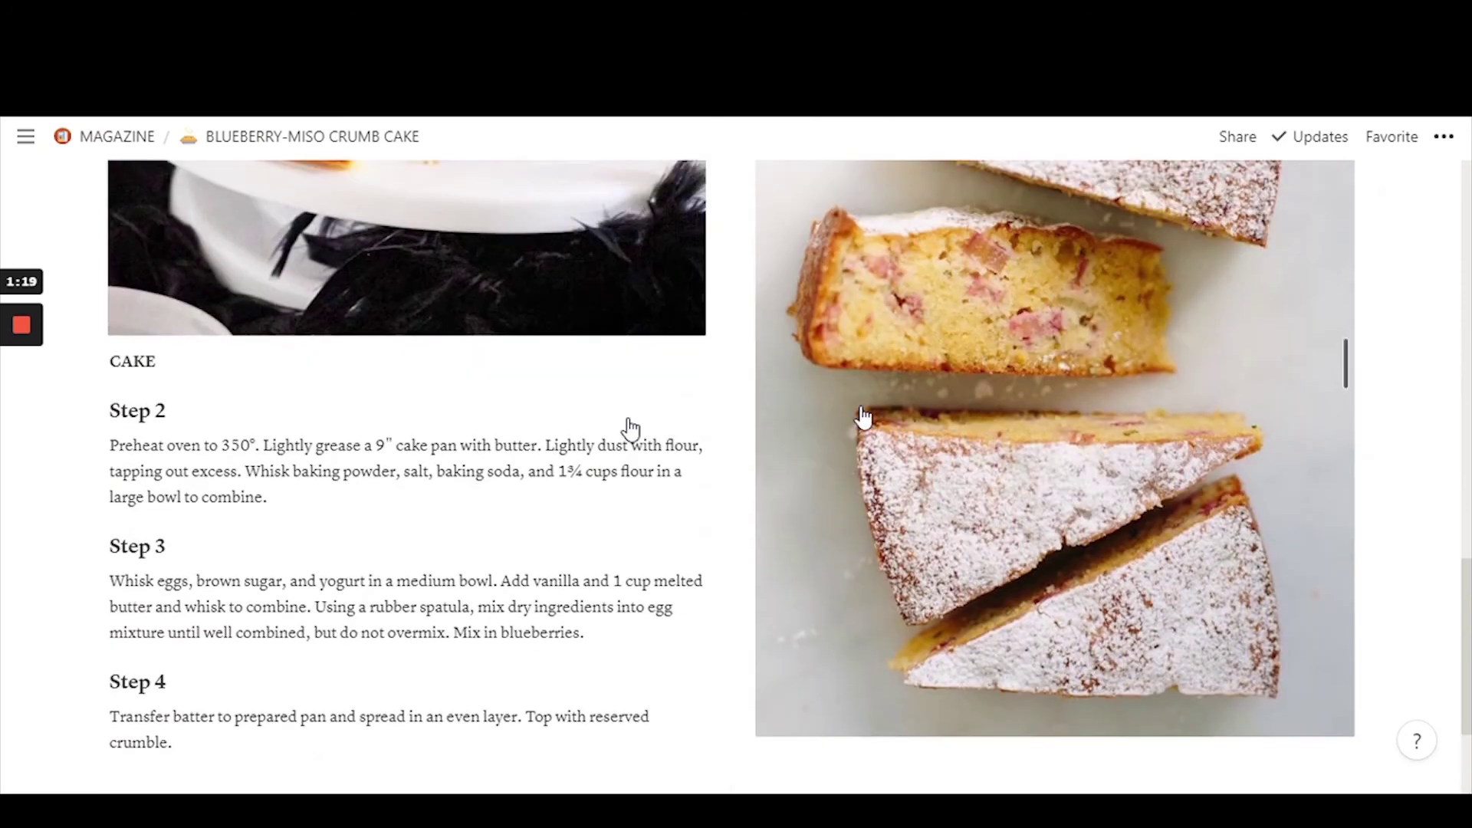
scroll(789, 477, "up", 10)
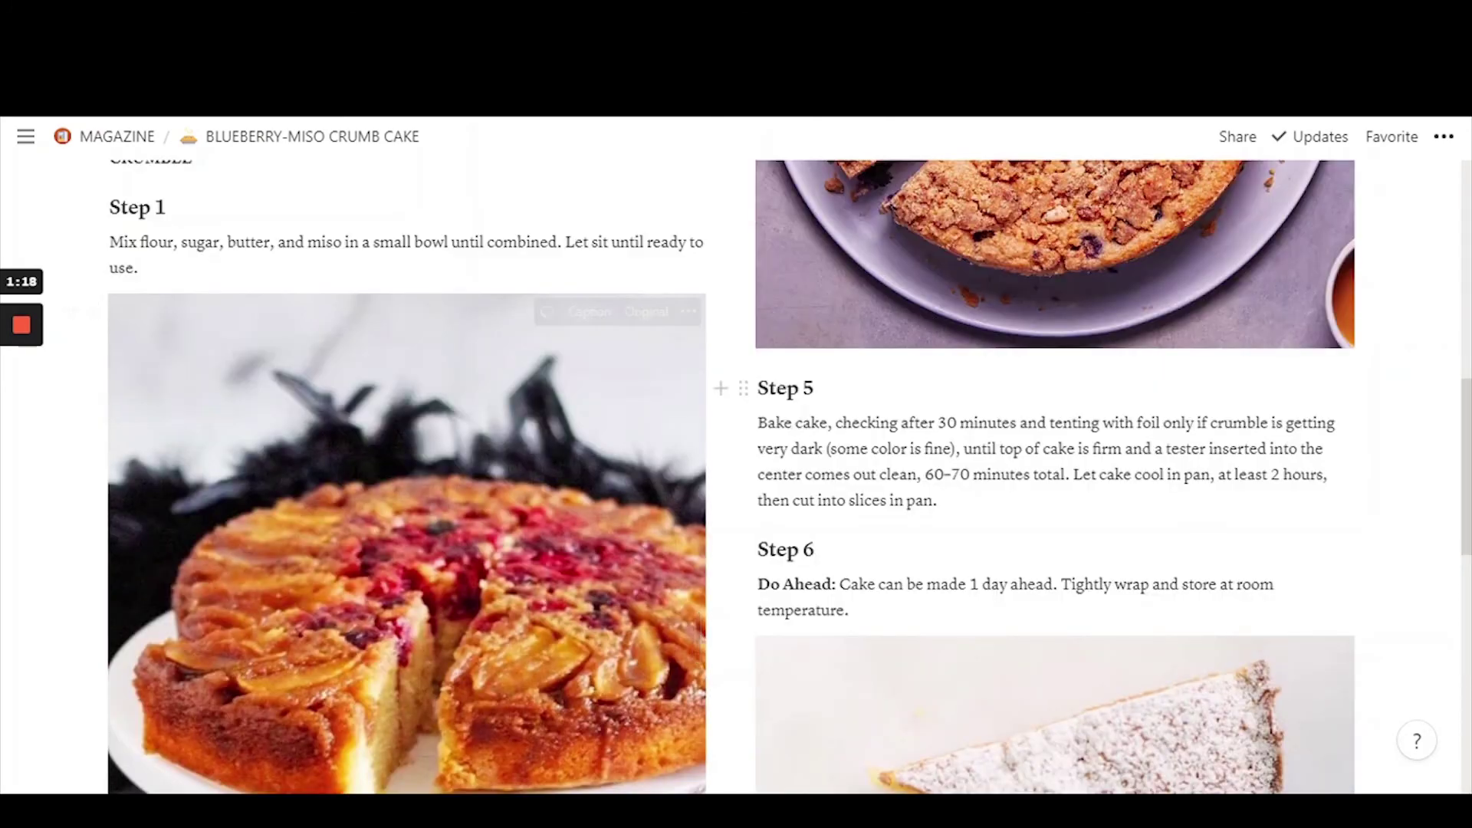
scroll(858, 335, "down", 5)
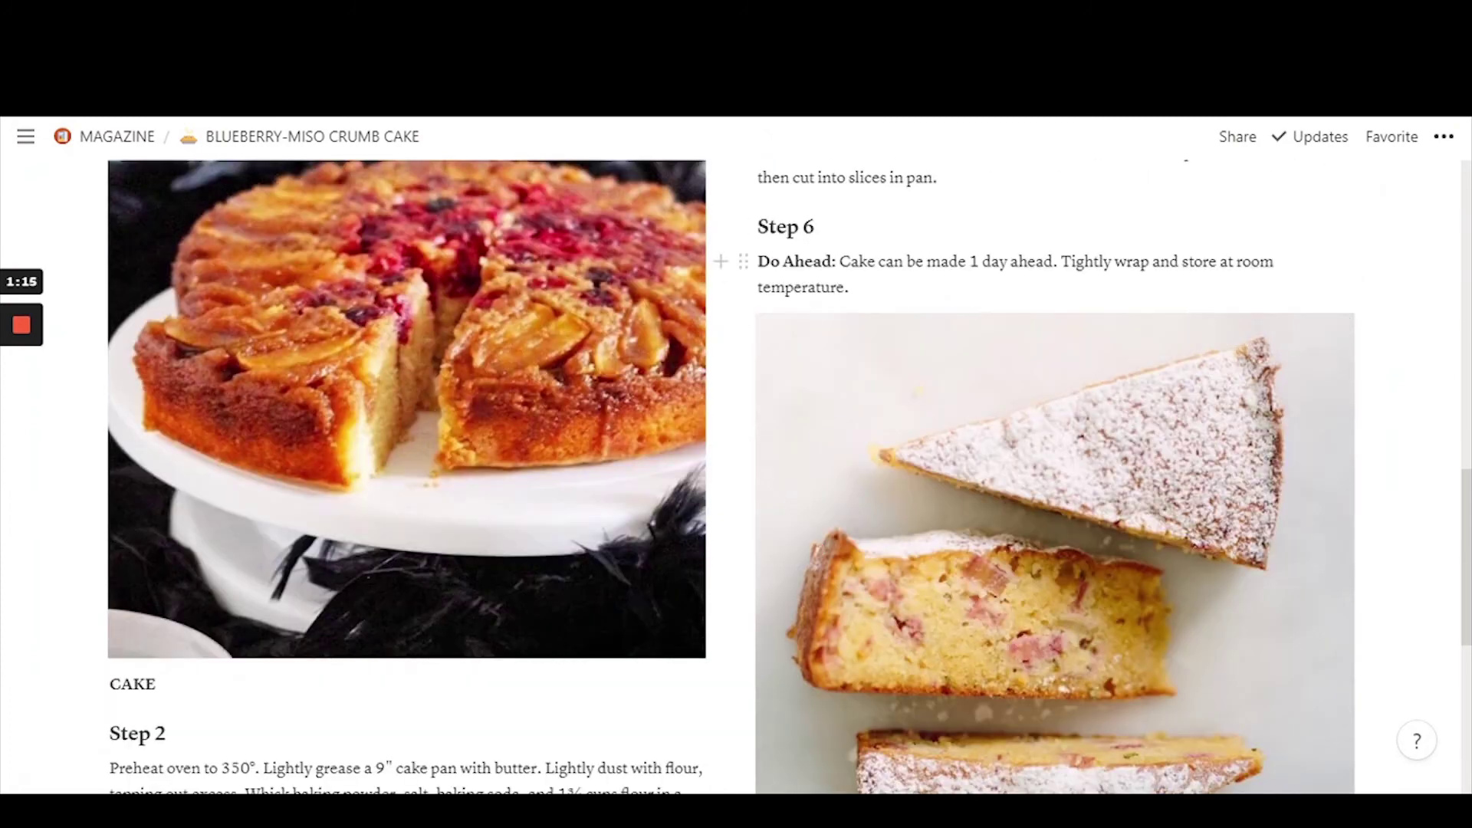
Step: Add a new line reading "Step 7" below the Do Ahead text of Step 6
left_click(1335, 283)
key("Return")
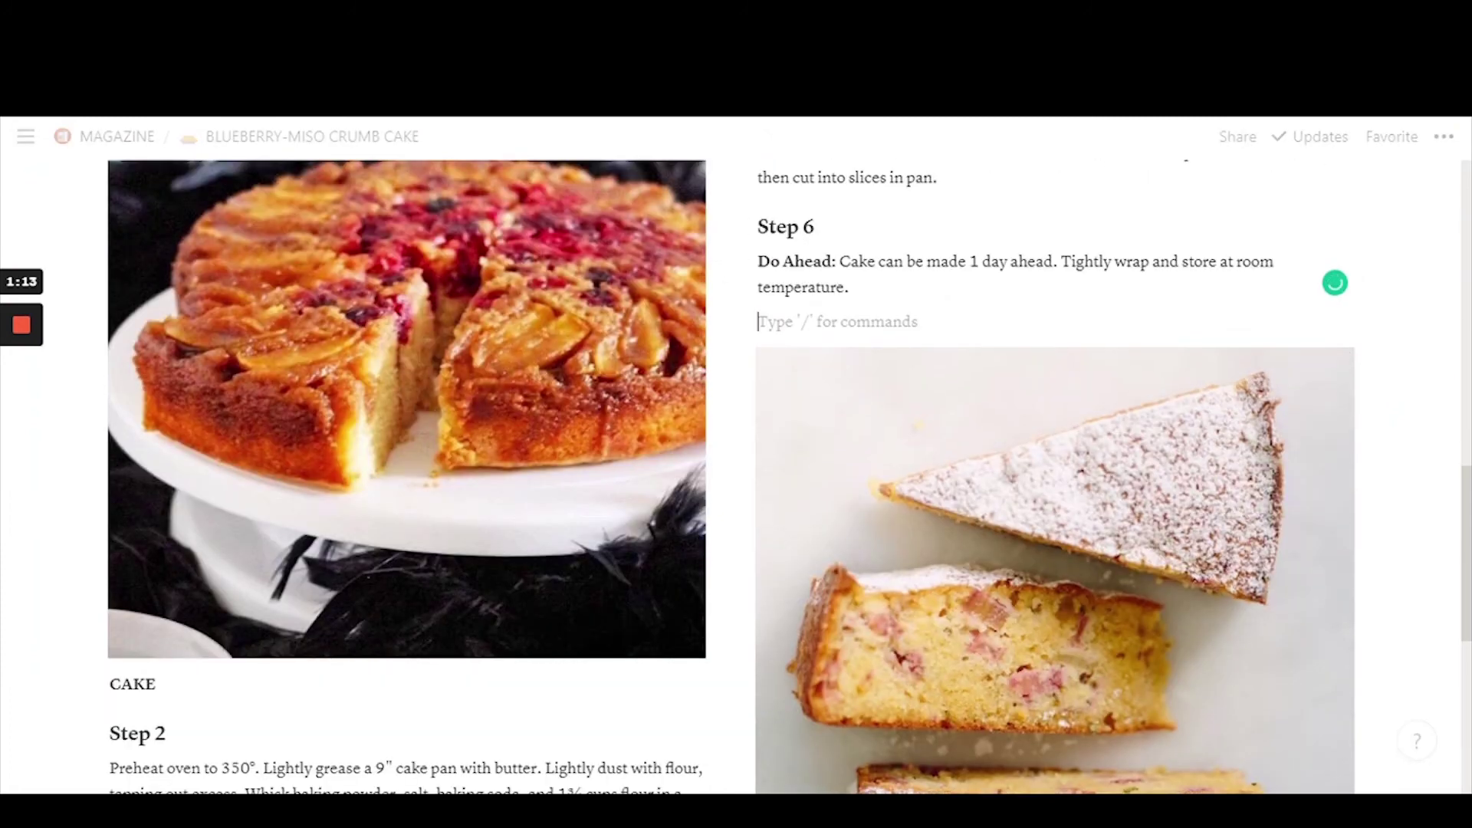
type("S")
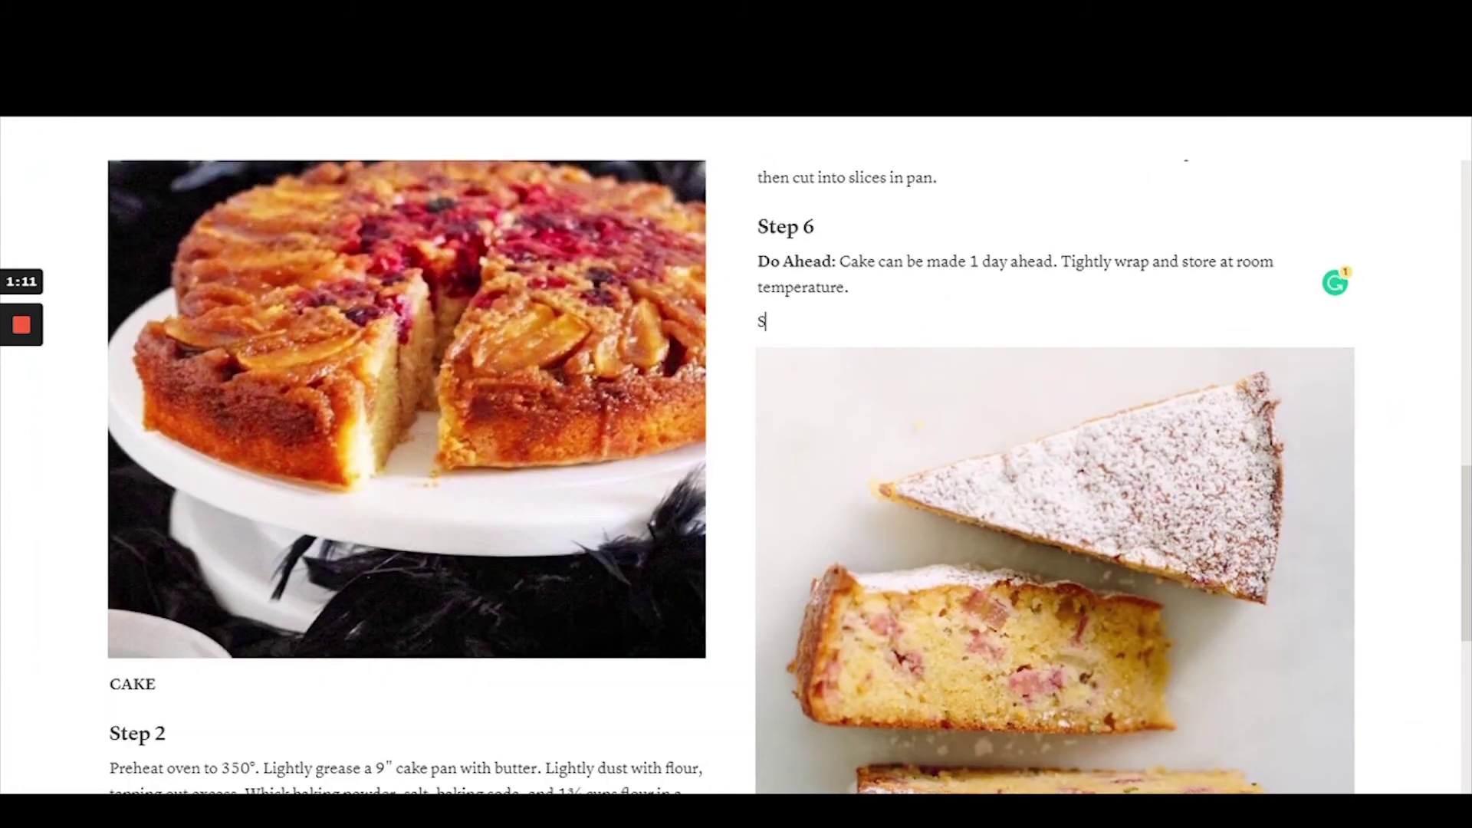
type("tep 7")
Step: Check the heading style of "Step 6" and turn the "Step 7" line into a Heading 3
left_click_drag(758, 227, 815, 227)
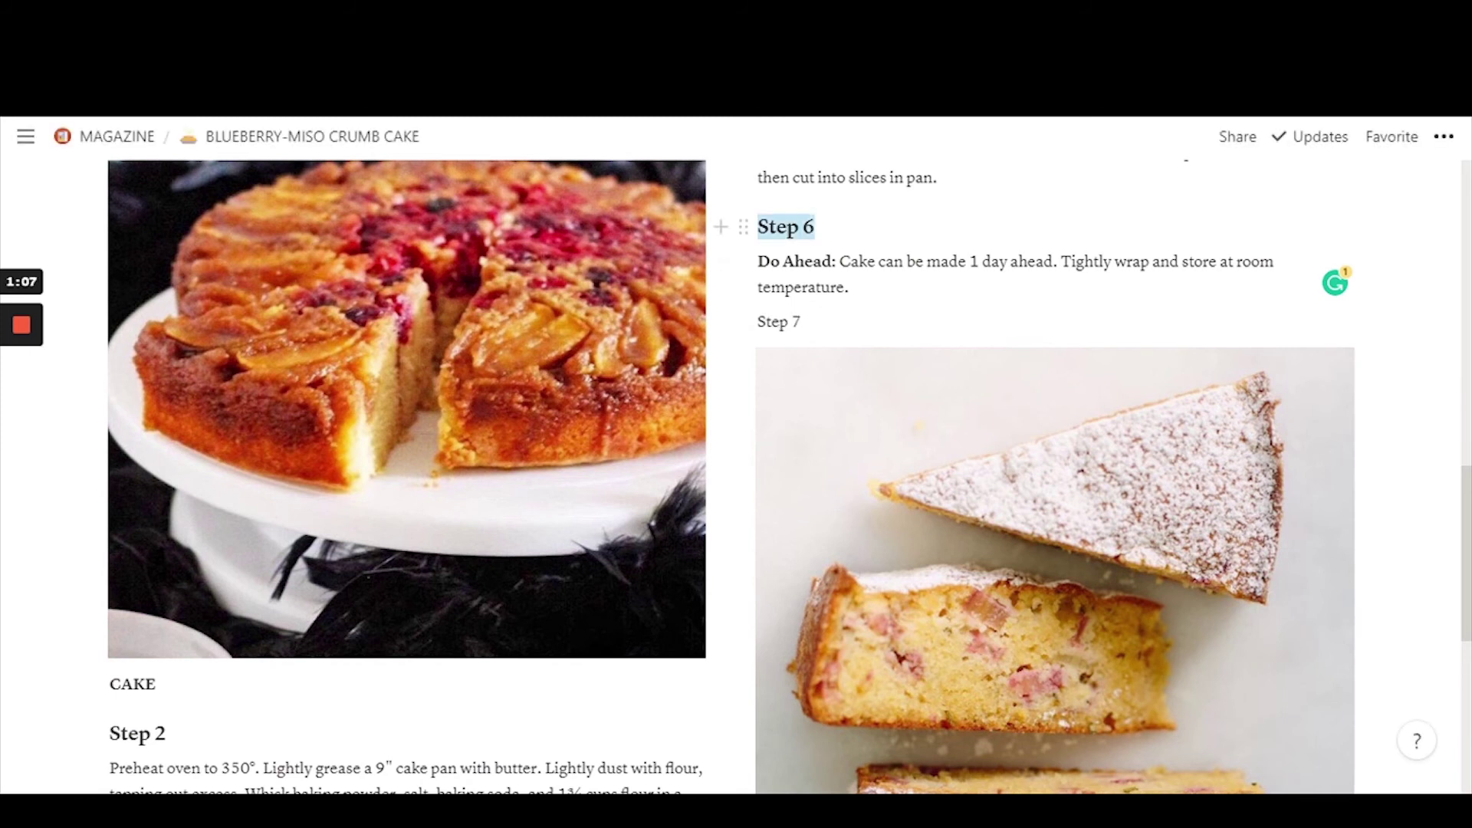
scroll(805, 418, "up", 3)
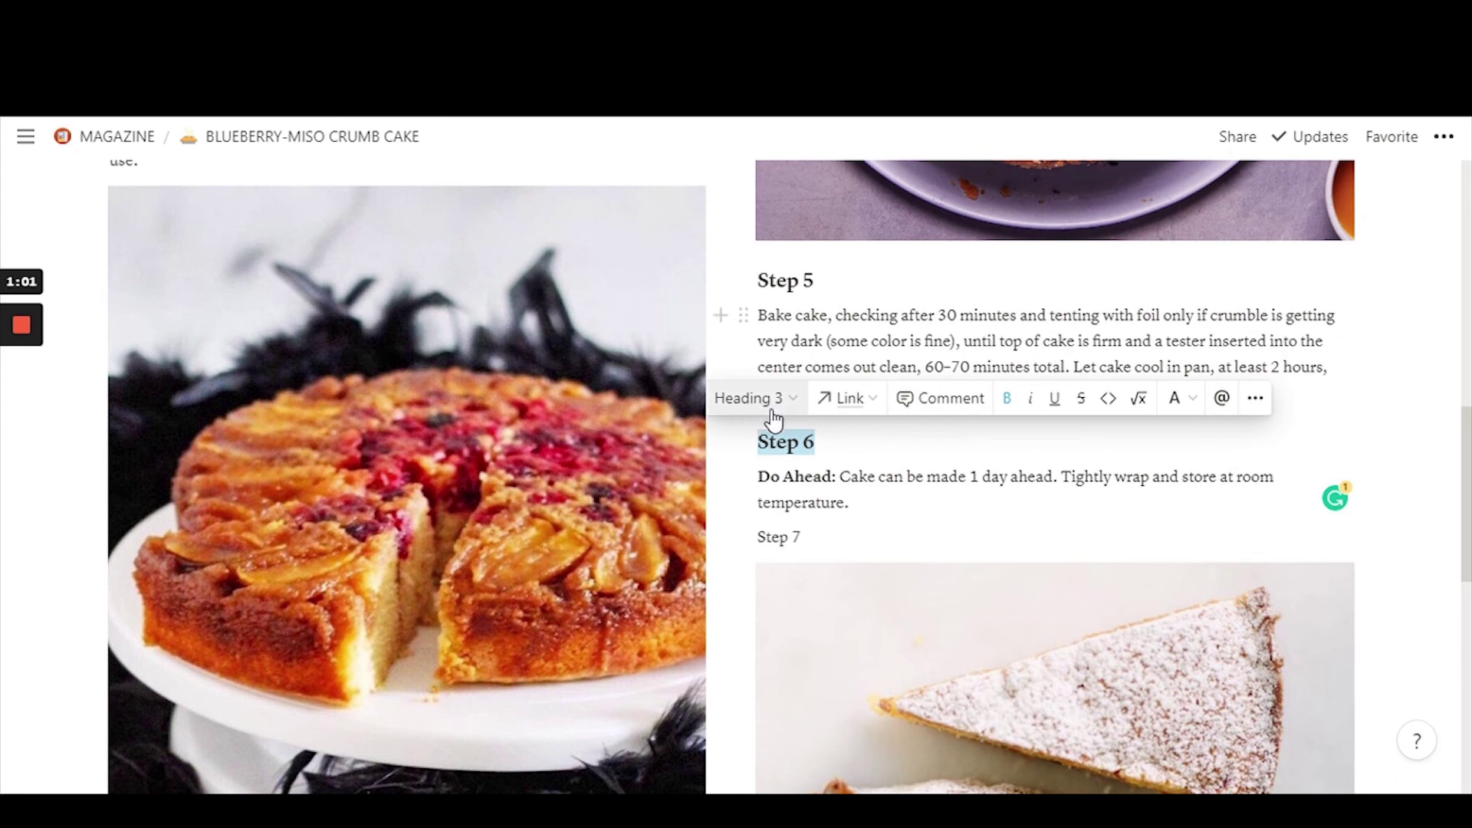
left_click(795, 477)
triple_click(772, 537)
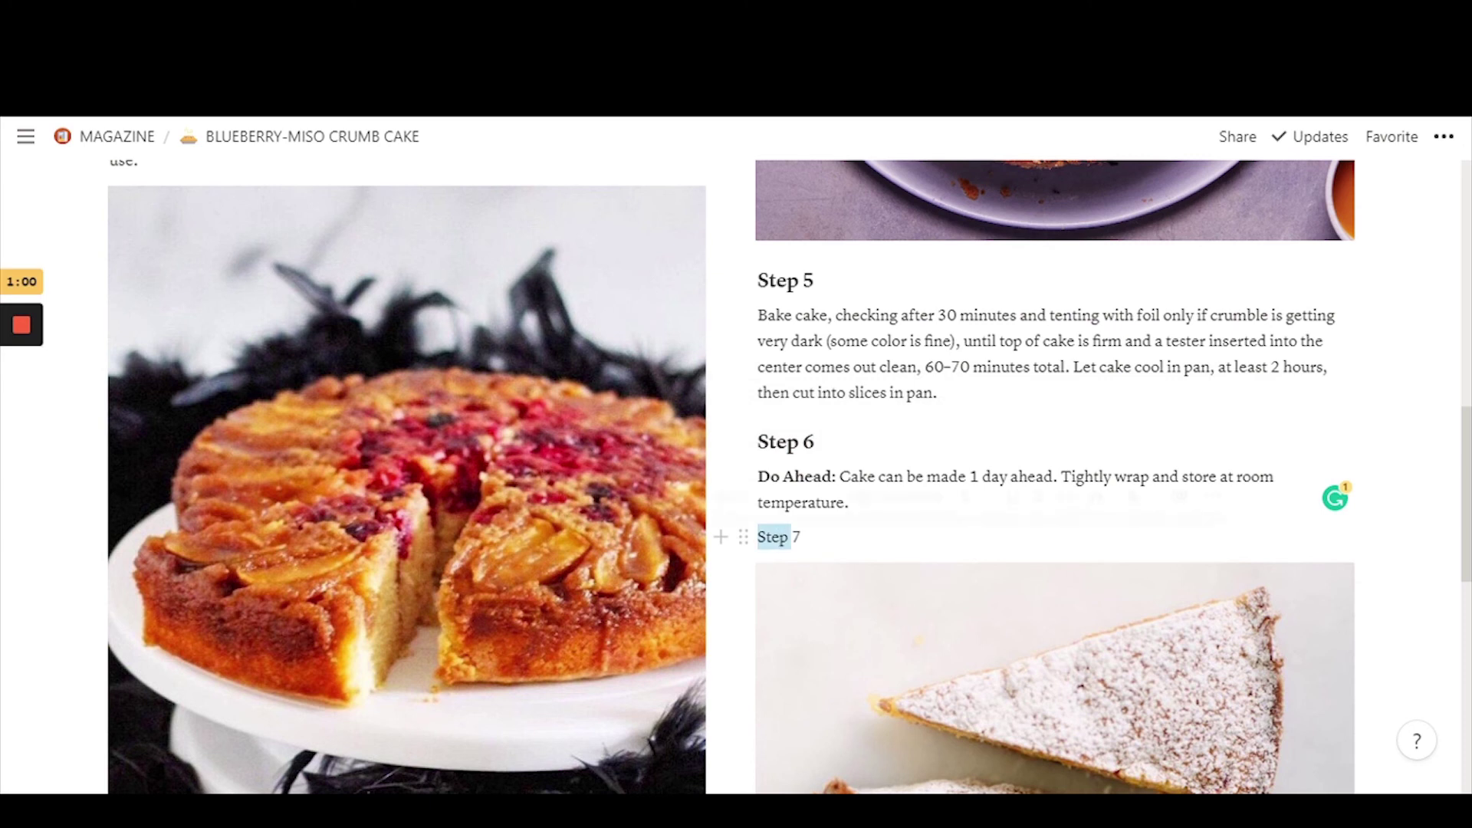
left_click(732, 497)
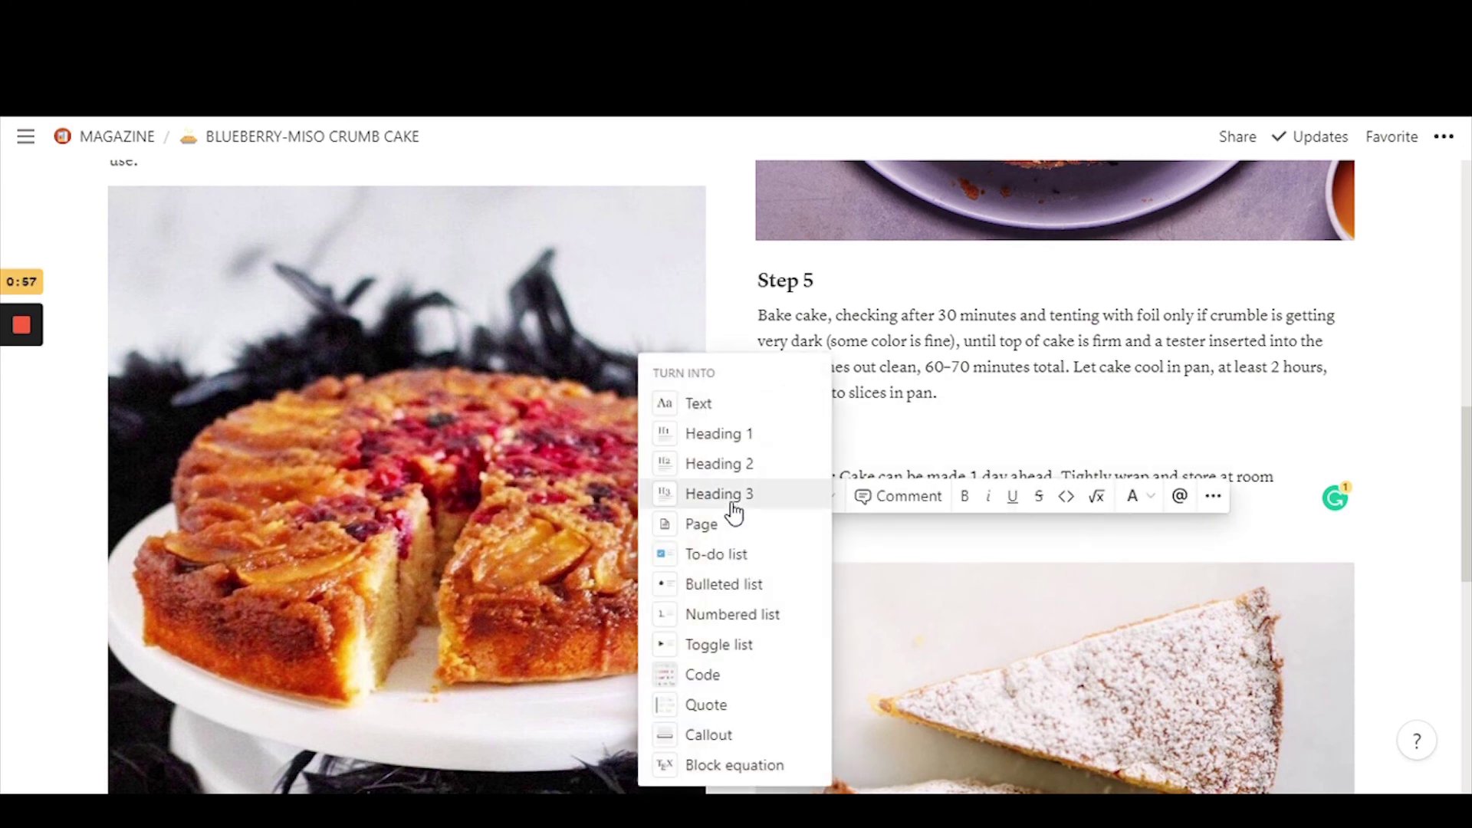
left_click(742, 497)
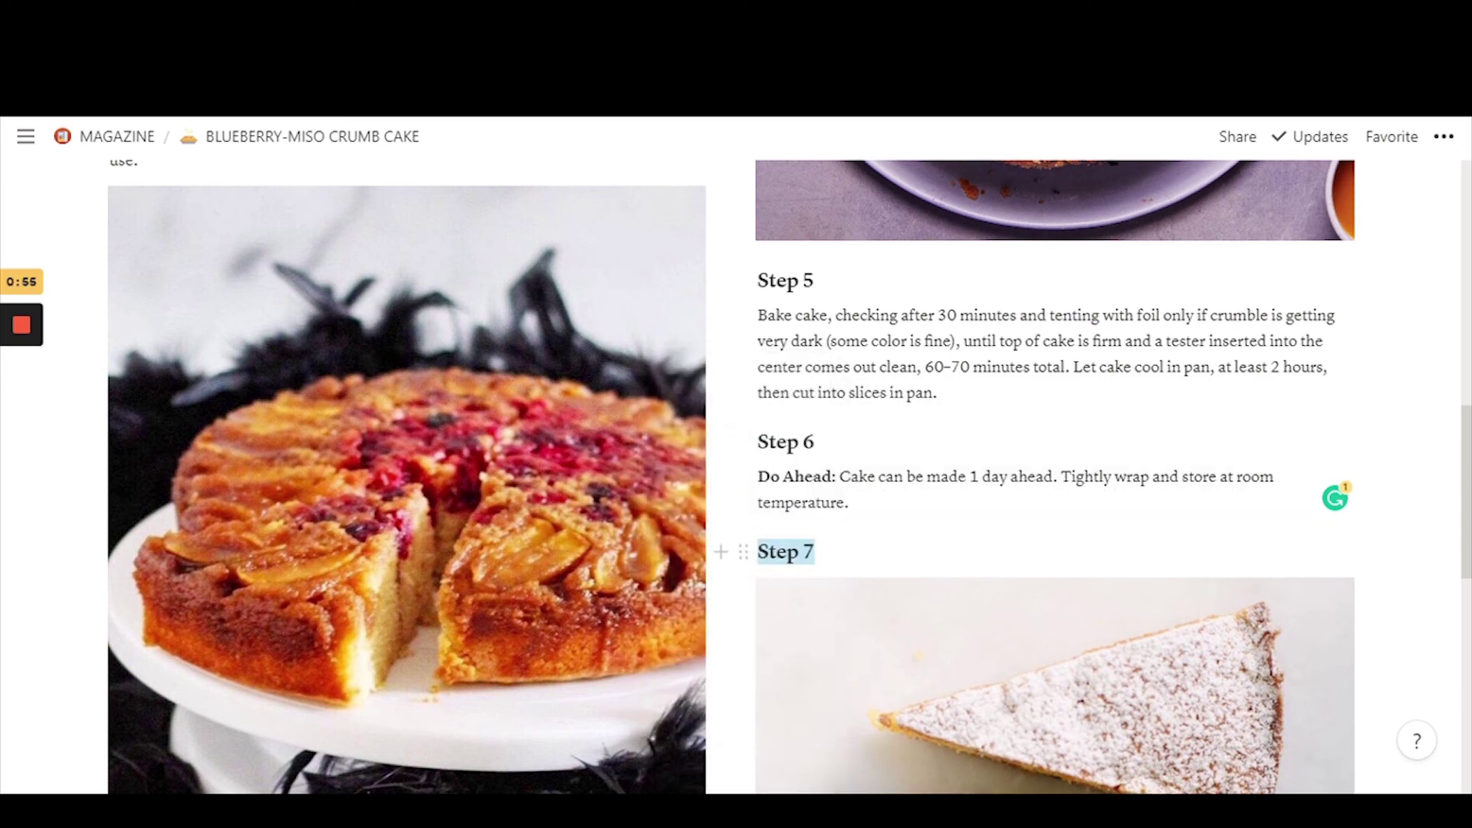
Step: Add a text line reading "Enjoy!" under the Step 7 heading
left_click(811, 550)
scroll(811, 550, "down", 1)
scroll(920, 536, "down", 2)
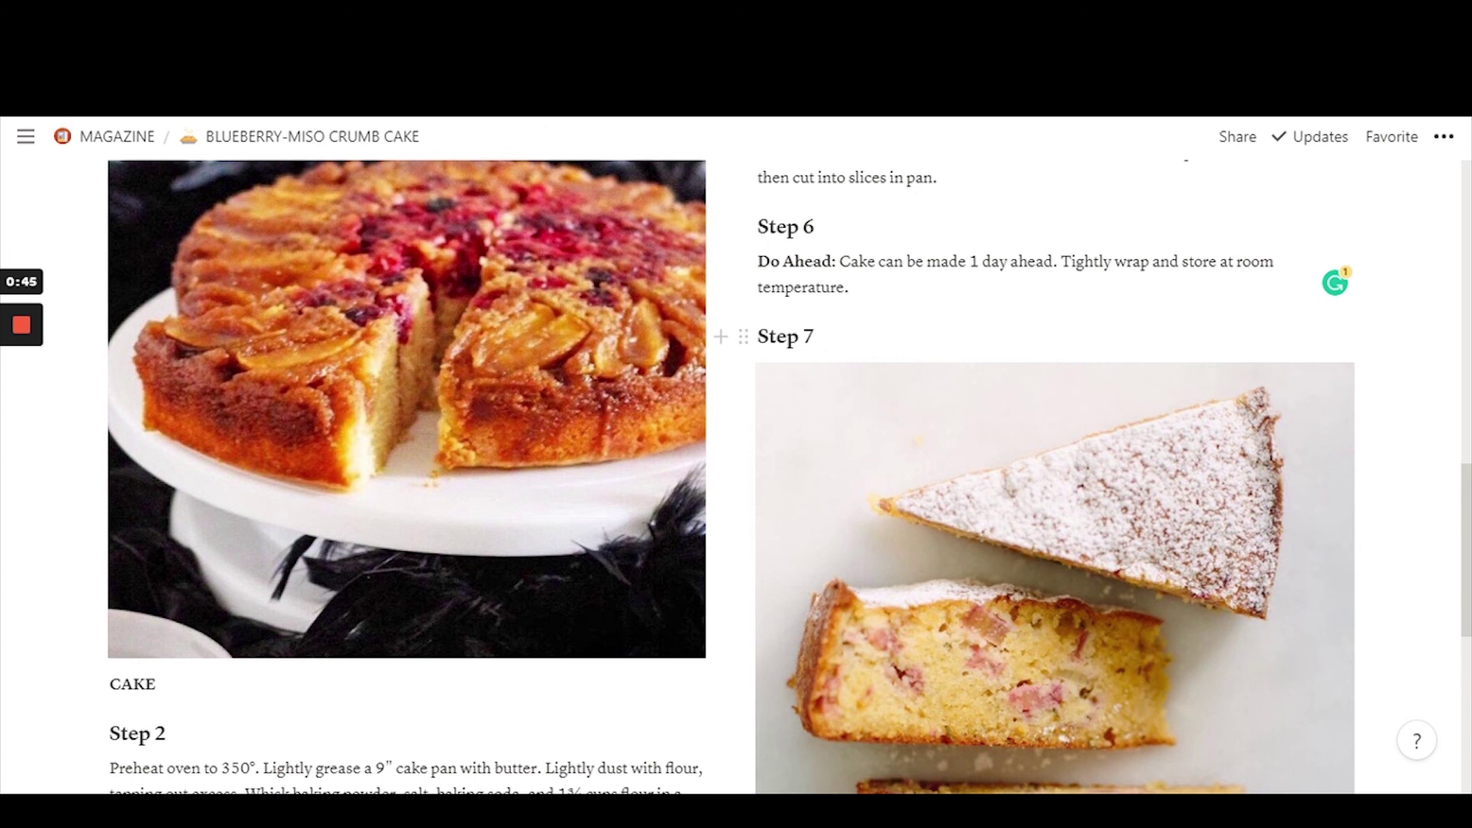
key("Return")
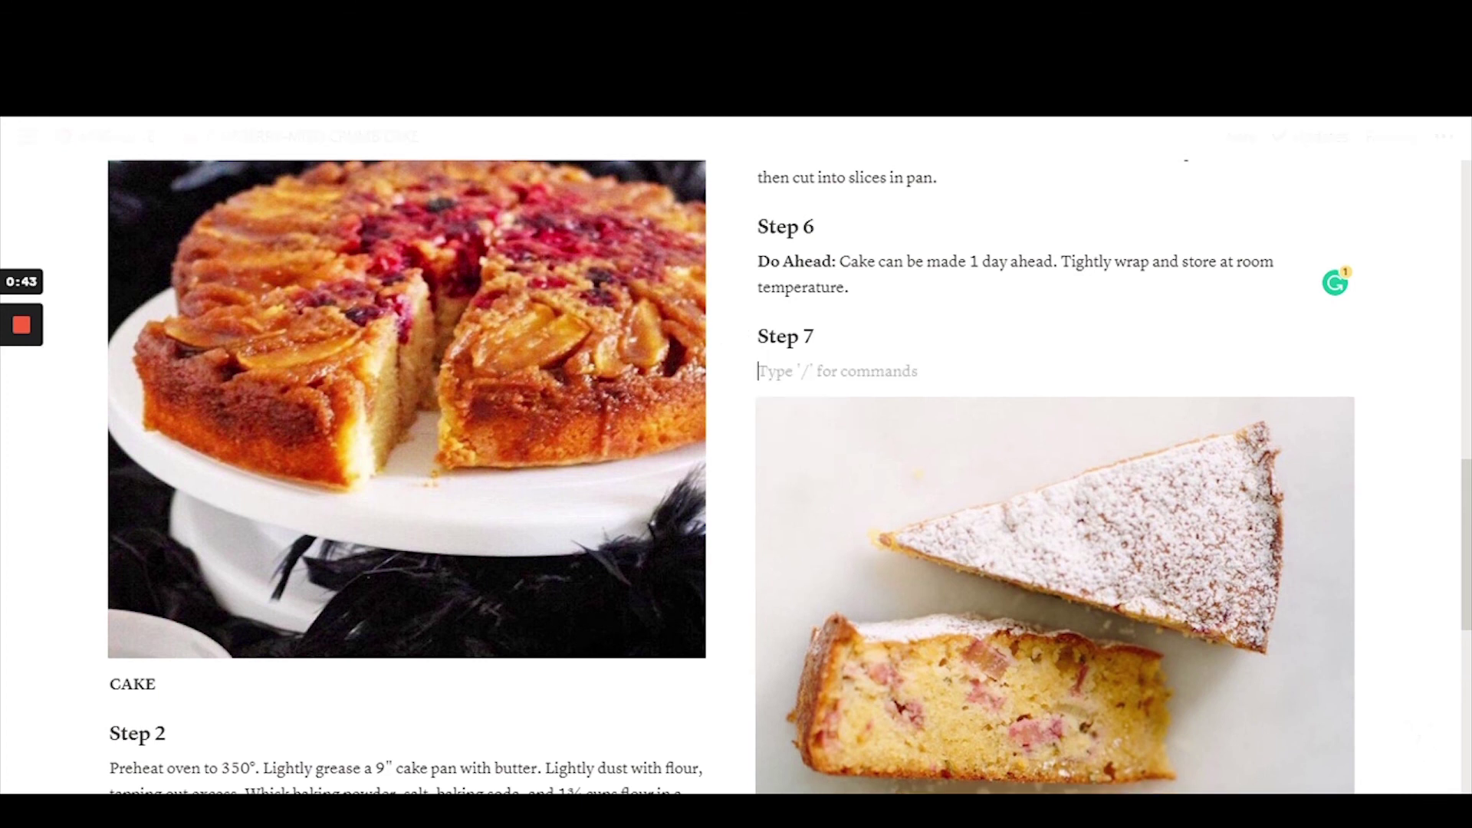
type("Enjoy!")
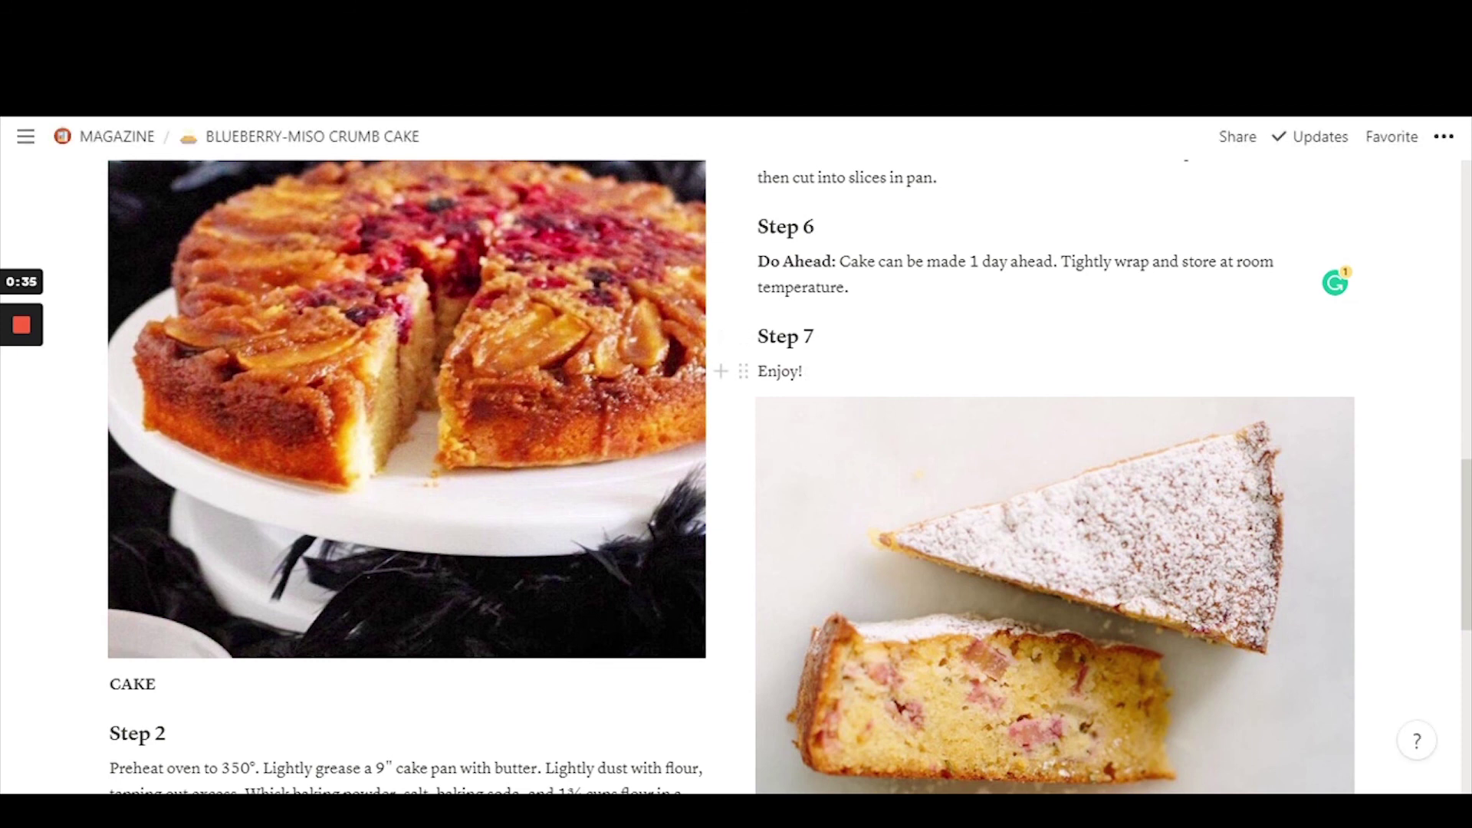
Step: Search the system emojis for "pie" and insert the pie emoji after "Enjoy!"
right_click(808, 372)
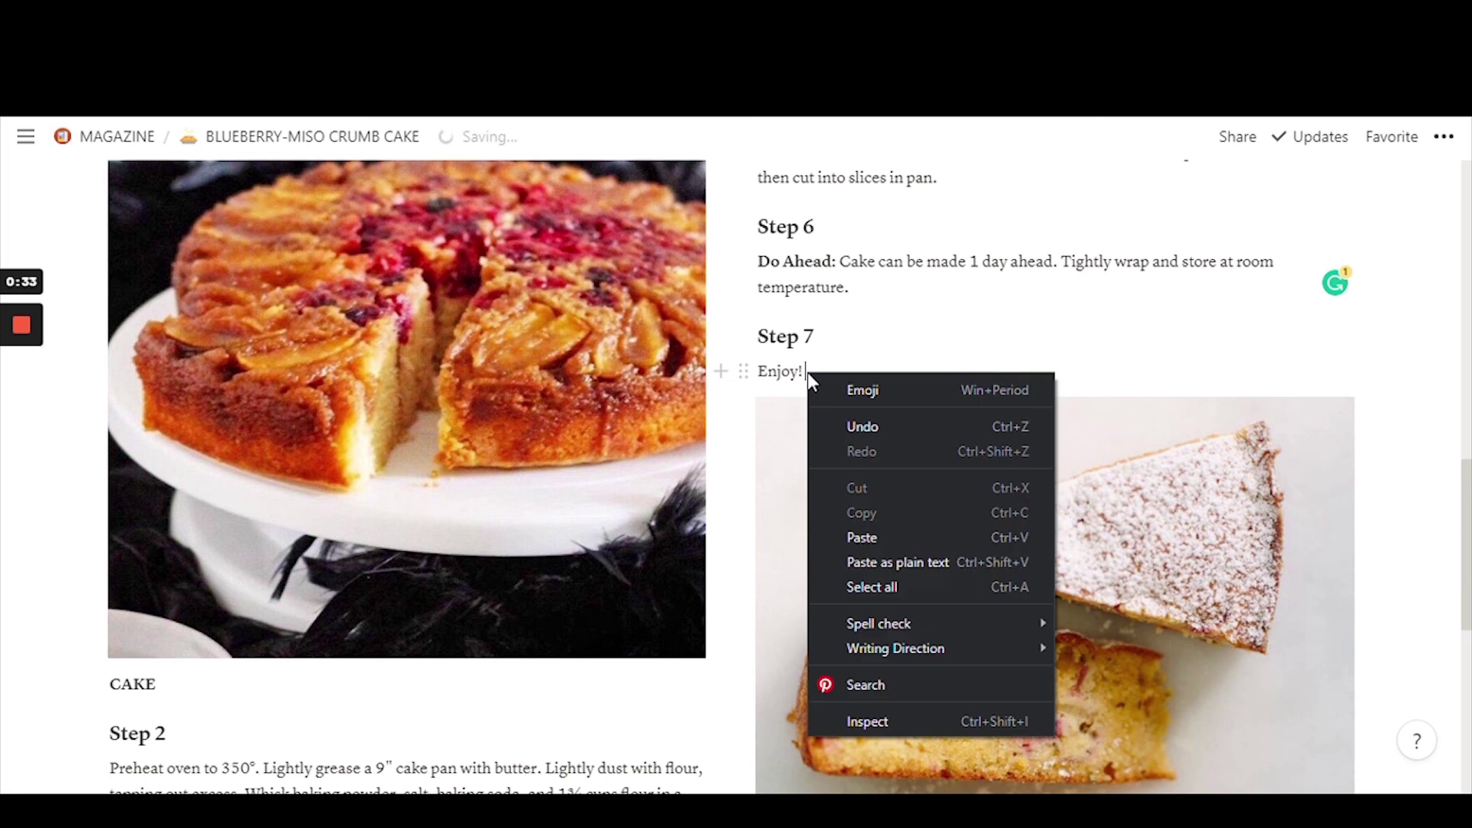
left_click(874, 397)
scroll(940, 586, "down", 1)
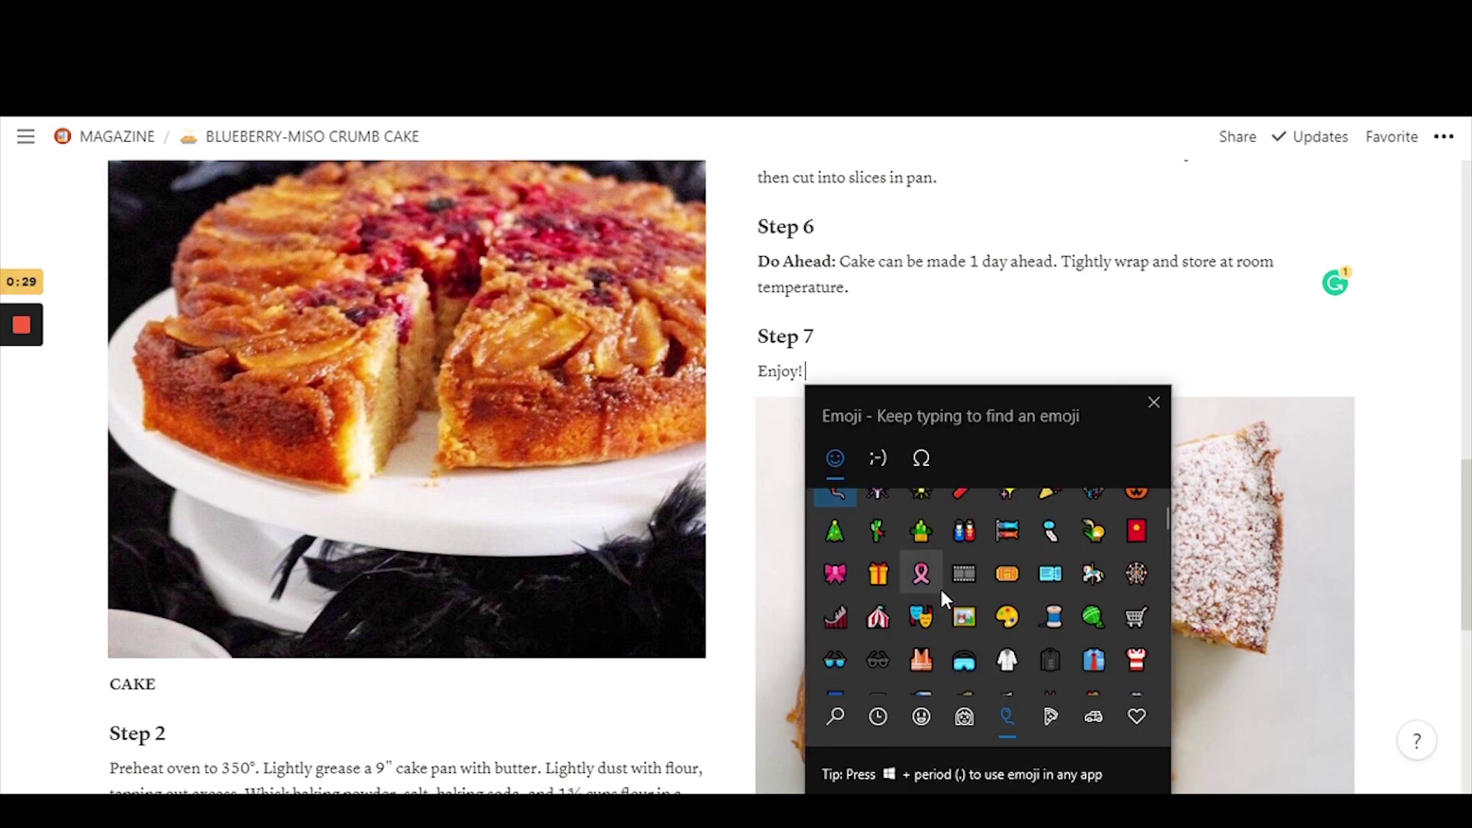
type("pie")
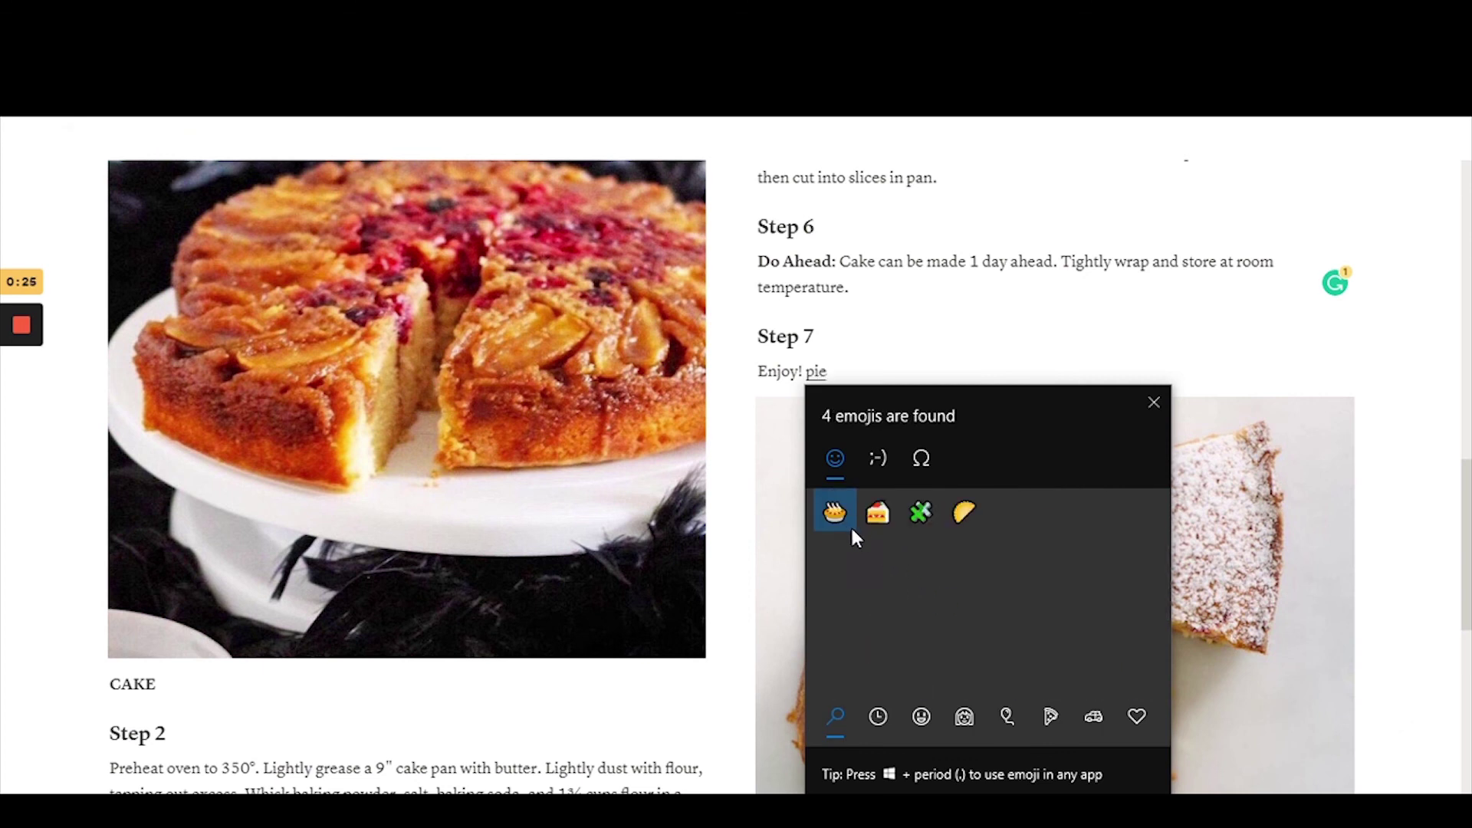
left_click(834, 513)
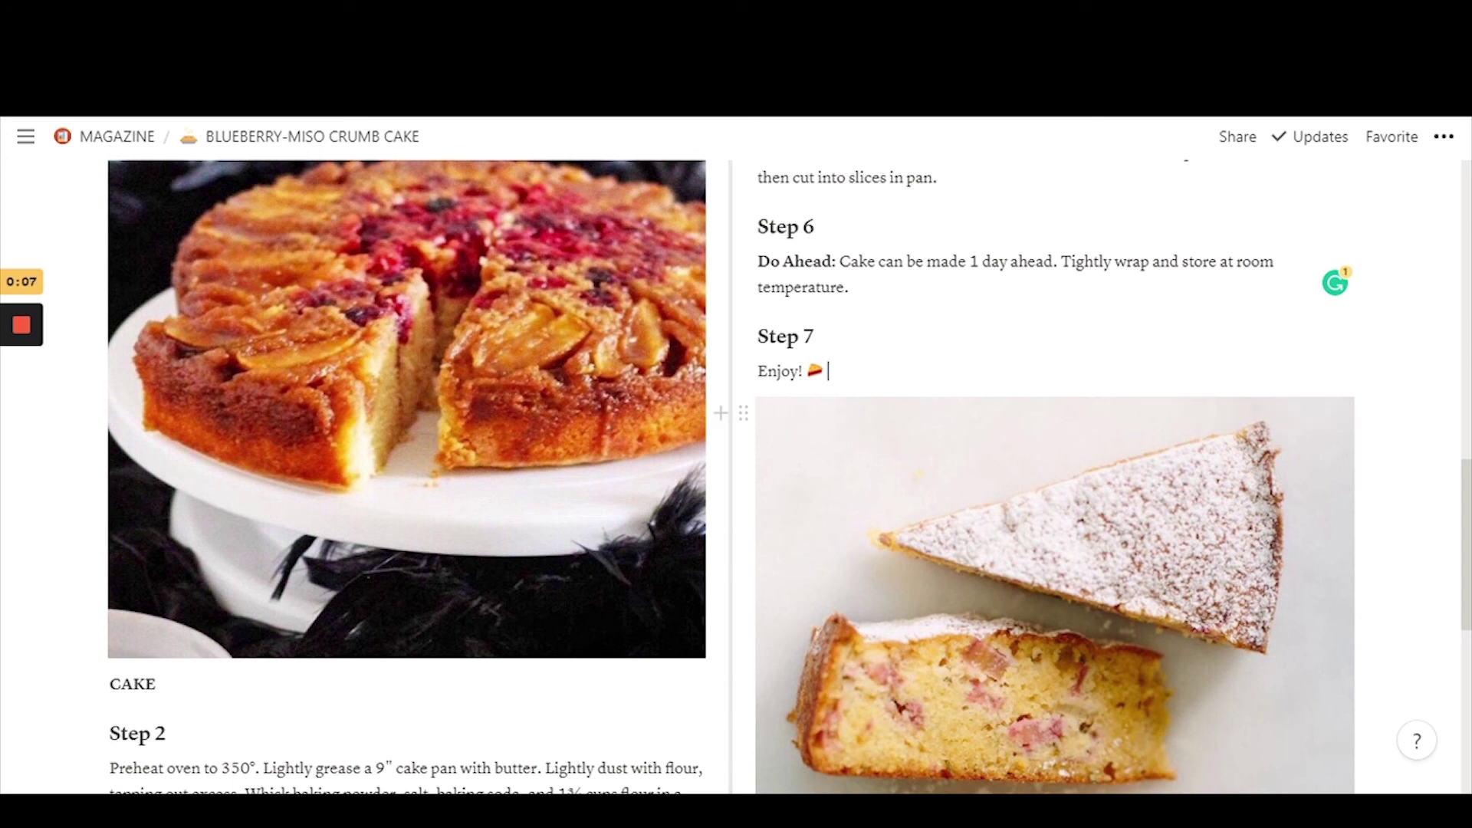
mouse_move(19, 324)
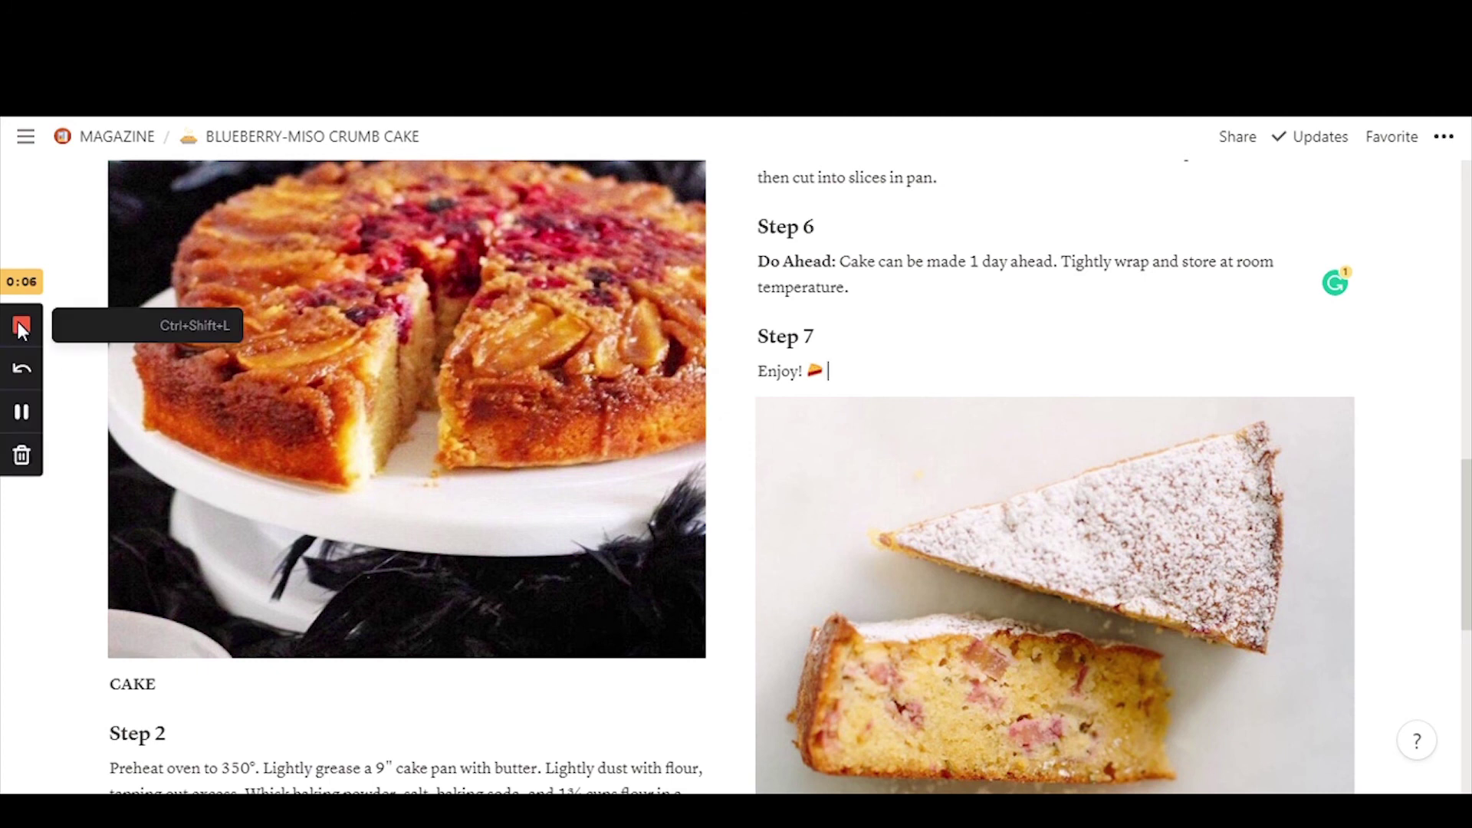